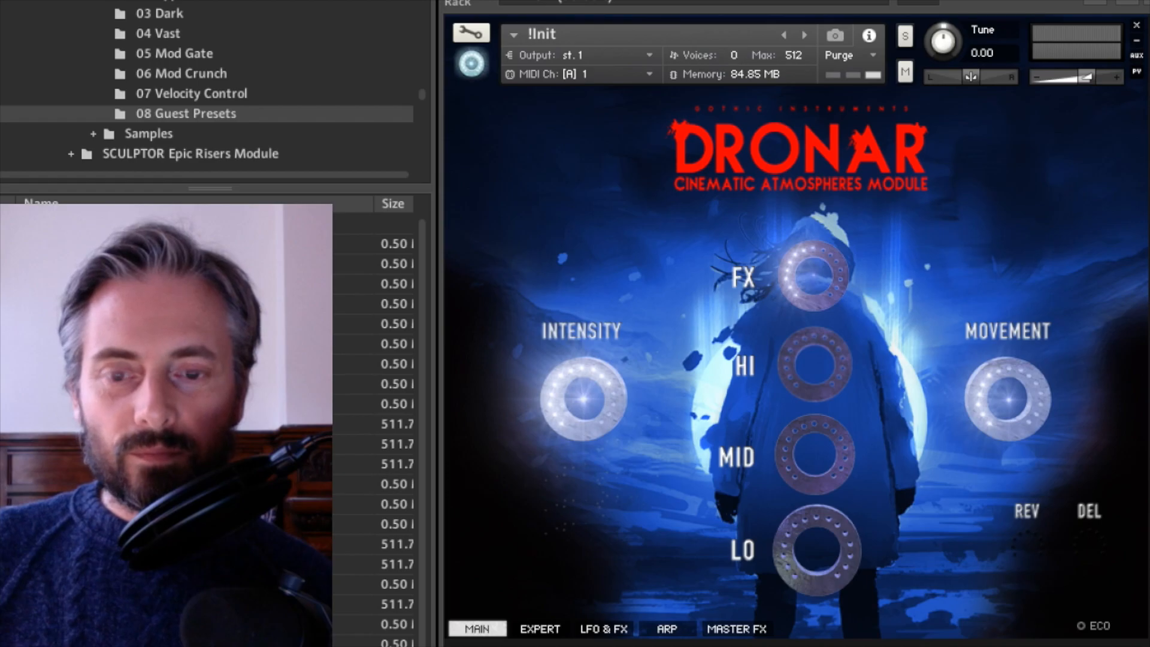
Raise the FX layer's tone in the expert settings.
click(540, 629)
click(583, 246)
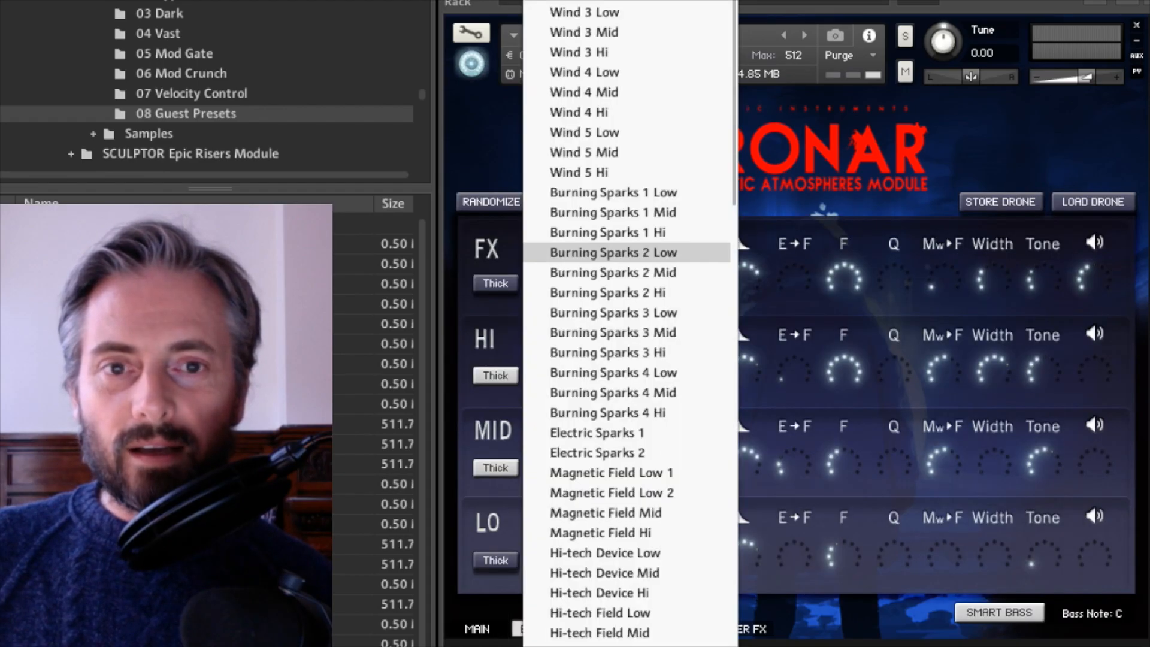
click(502, 174)
drag(1043, 279, 1042, 263)
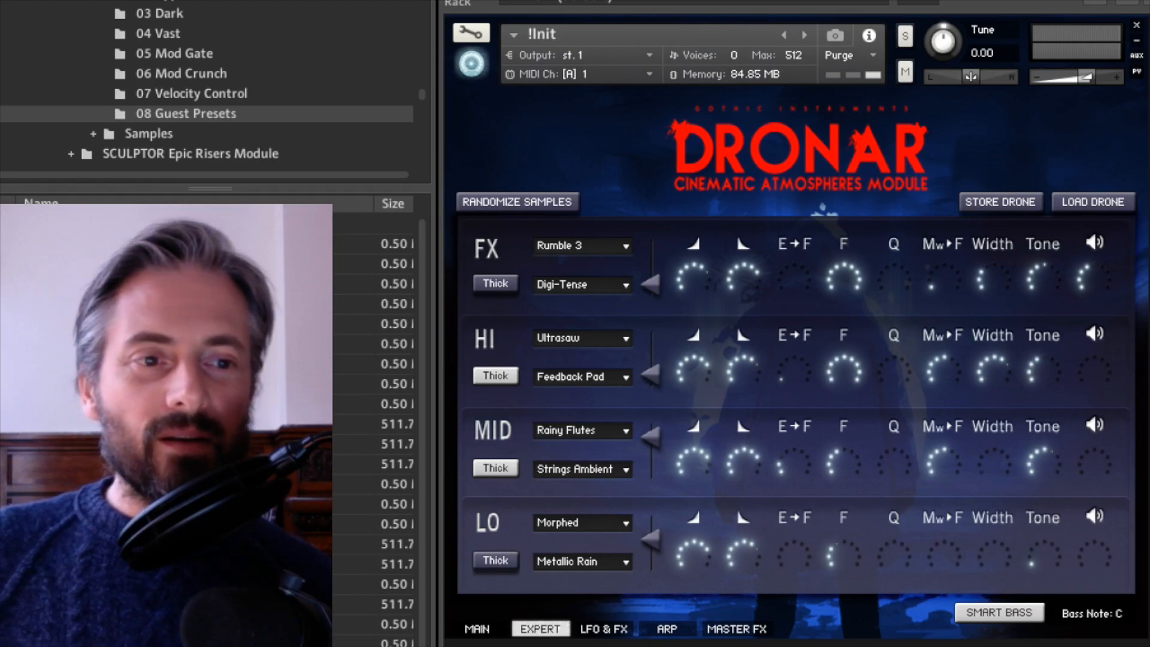
click(478, 629)
click(540, 629)
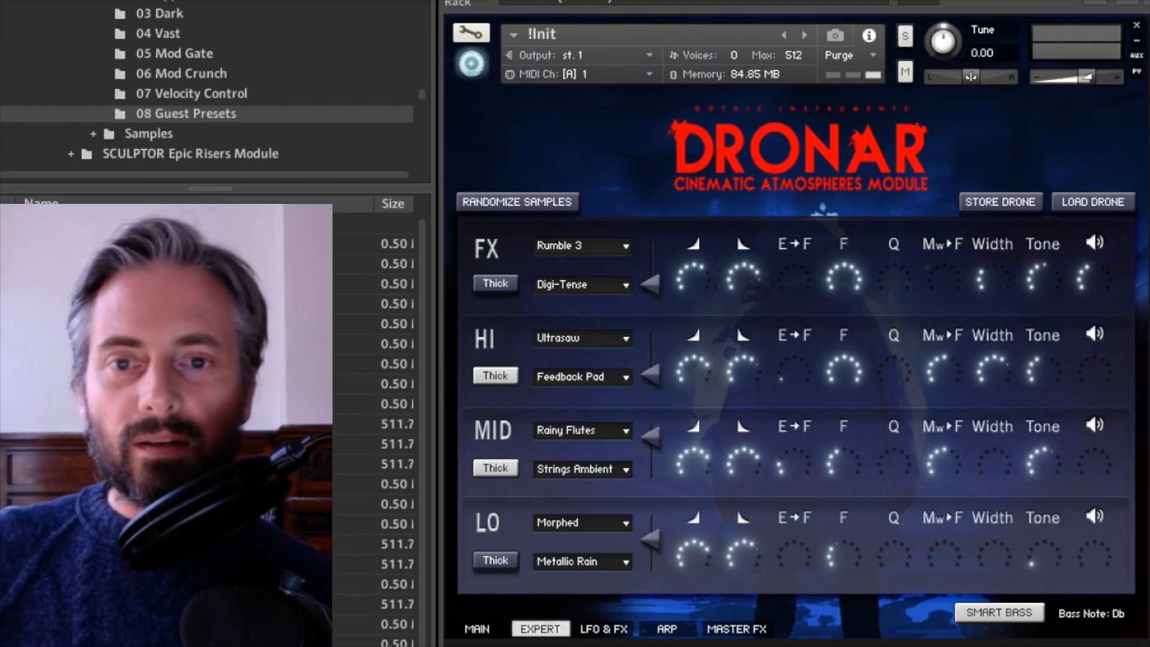
Blend the FX layer fully towards its upper sample slot and load Wind 1 Low into that slot.
click(582, 247)
click(486, 249)
click(487, 249)
click(486, 250)
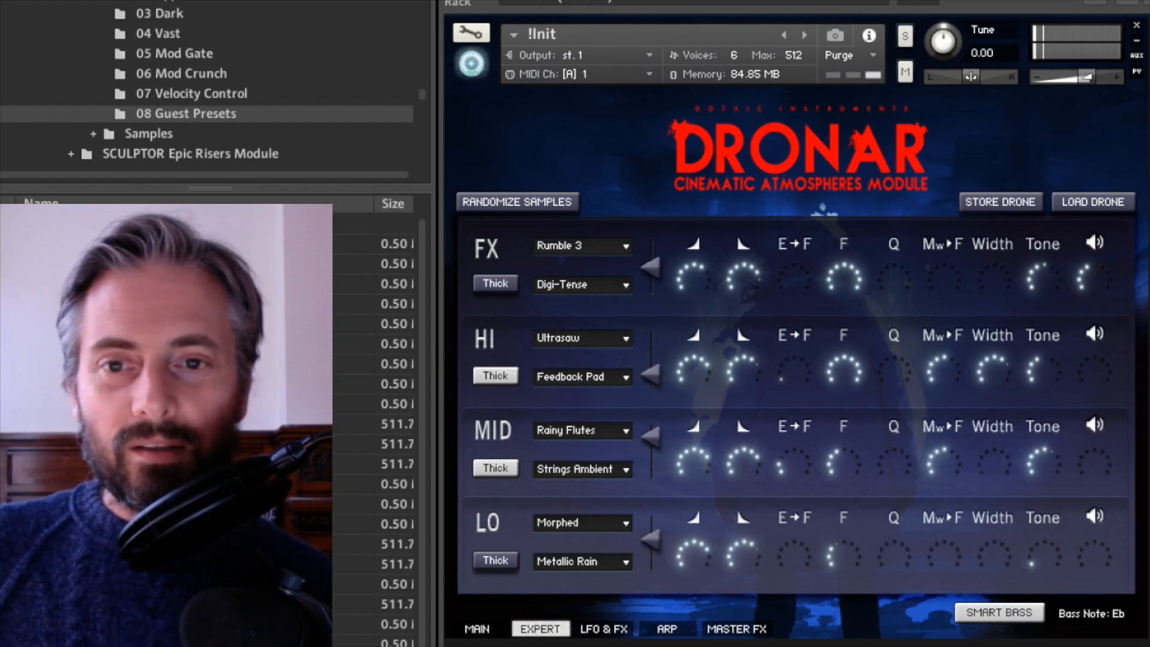
drag(651, 268, 651, 246)
click(582, 247)
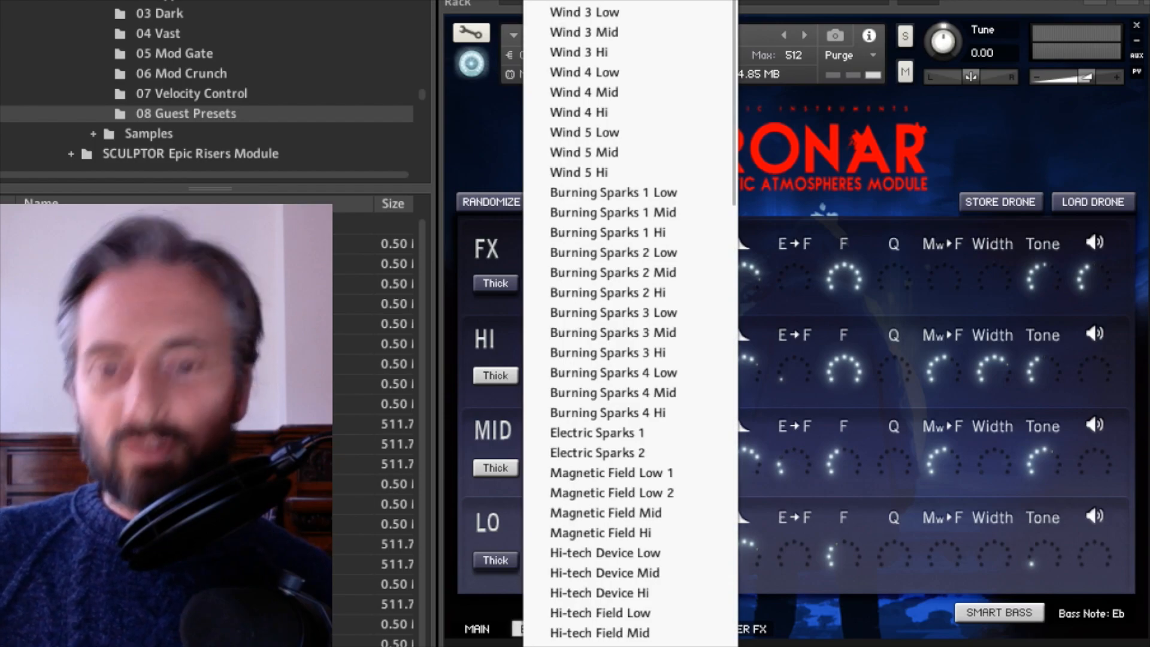
click(584, 1)
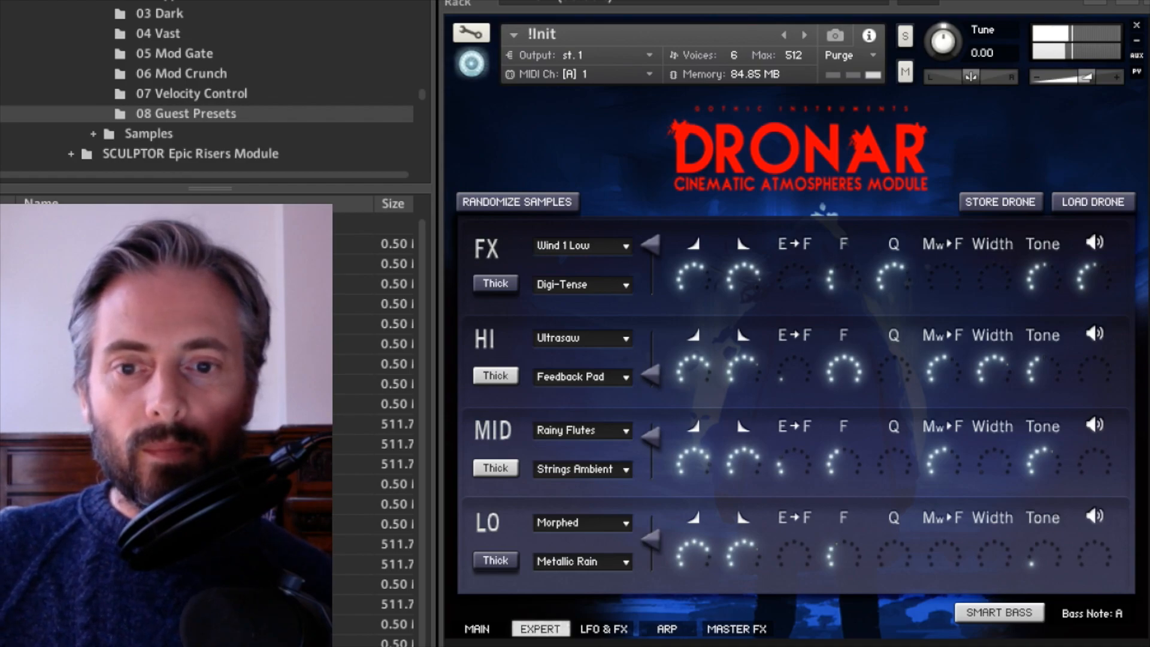
Slow the LFO rate to near its minimum and add slight LFO modulation to the filter and pan.
click(604, 629)
drag(585, 283, 584, 317)
drag(901, 283, 901, 268)
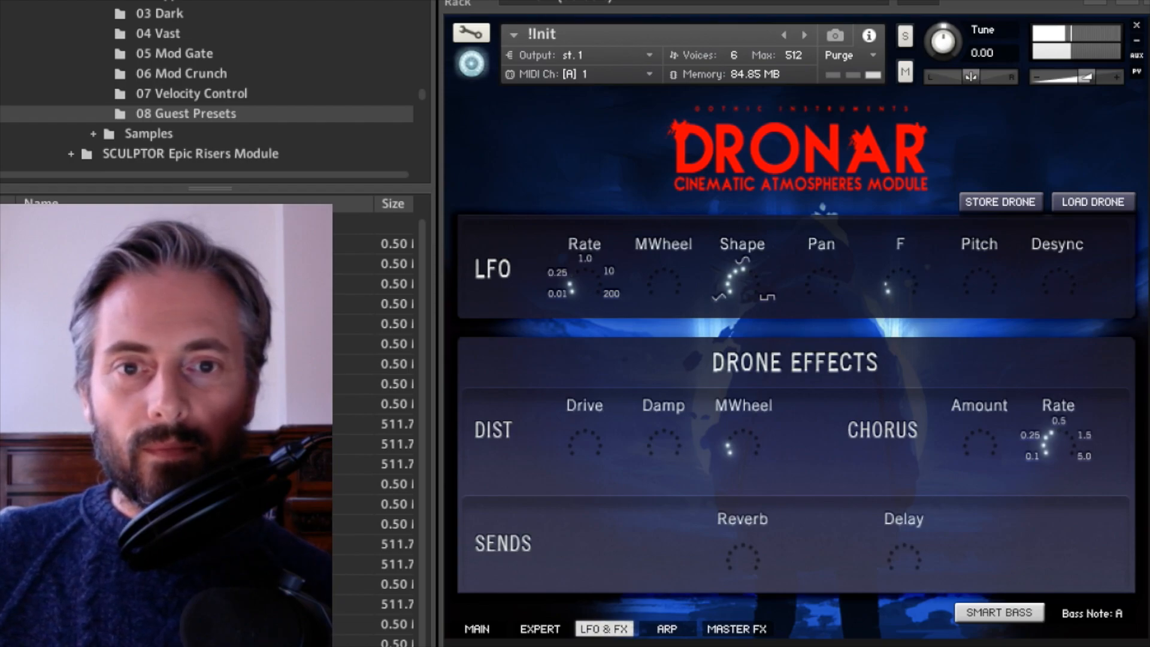
drag(822, 283, 822, 268)
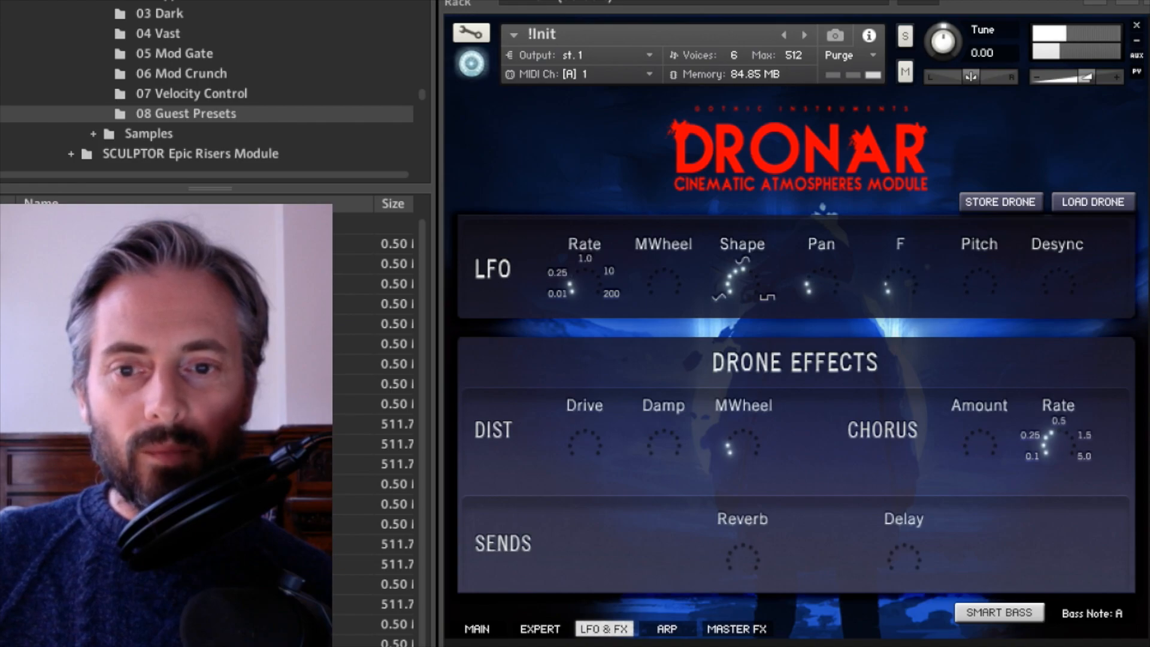
Raise the FX layer's volume in the expert settings and audition the Wind 1 Mid and Wind 1 Hi samples.
click(540, 629)
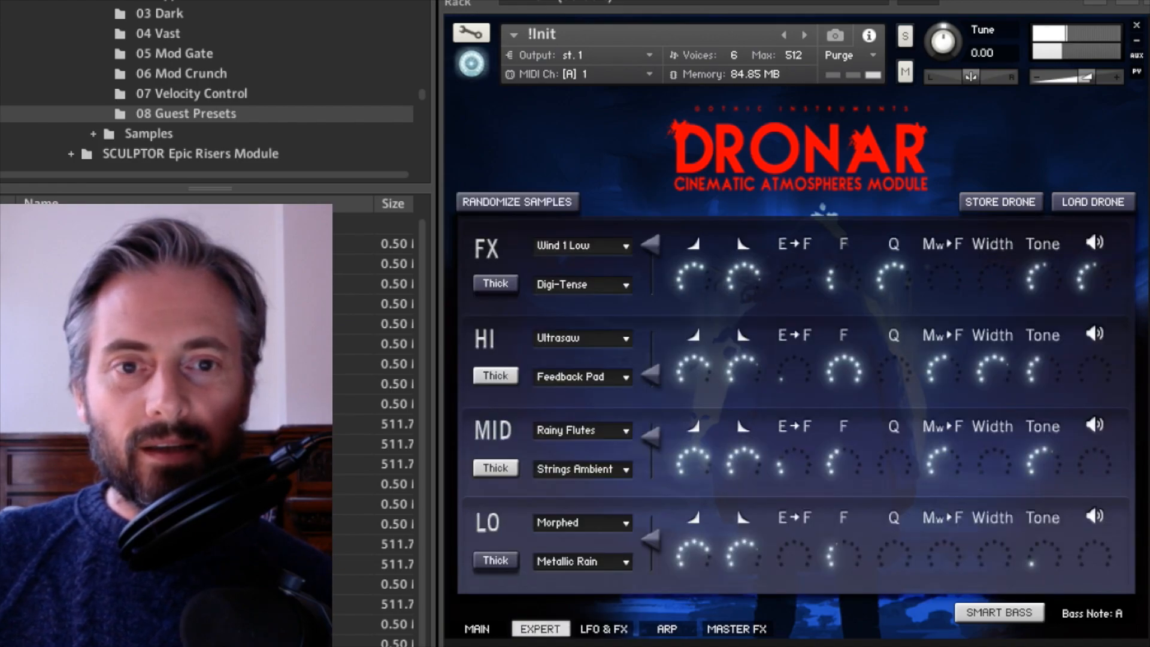
drag(1095, 278, 1095, 259)
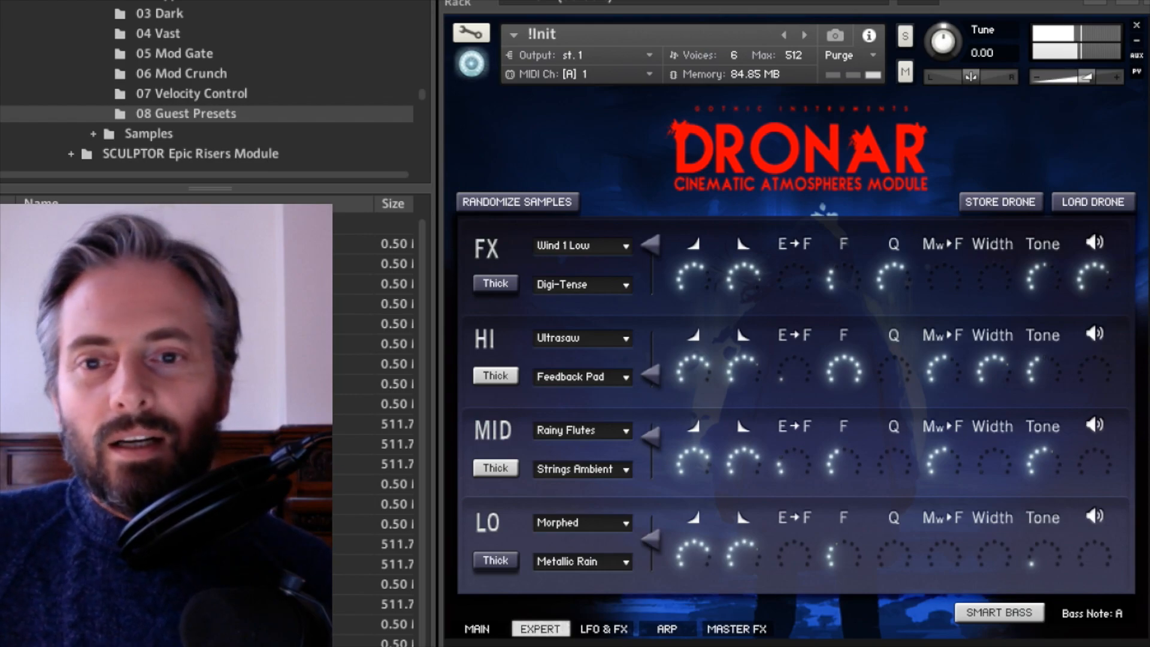
click(581, 246)
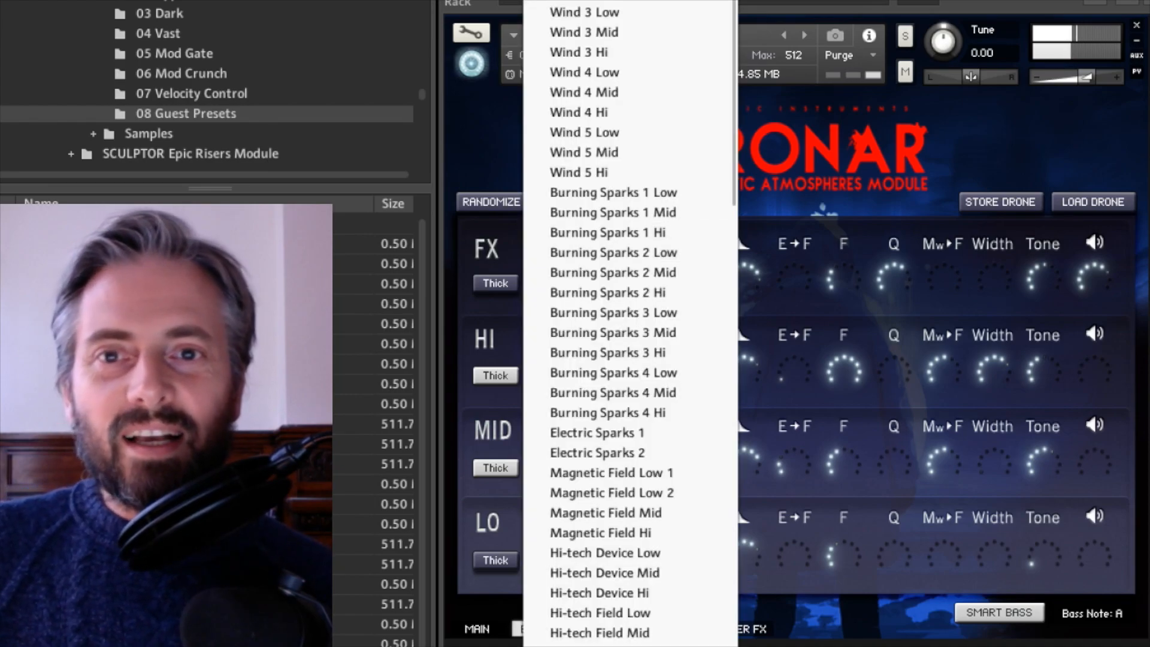
click(585, 1)
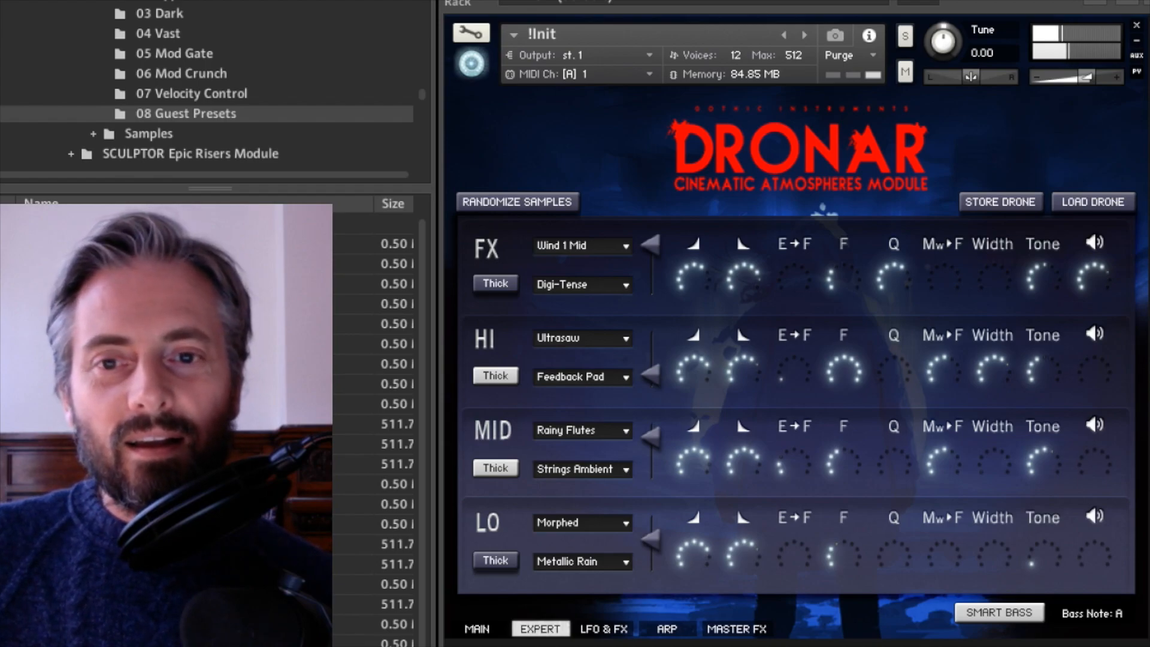
click(581, 246)
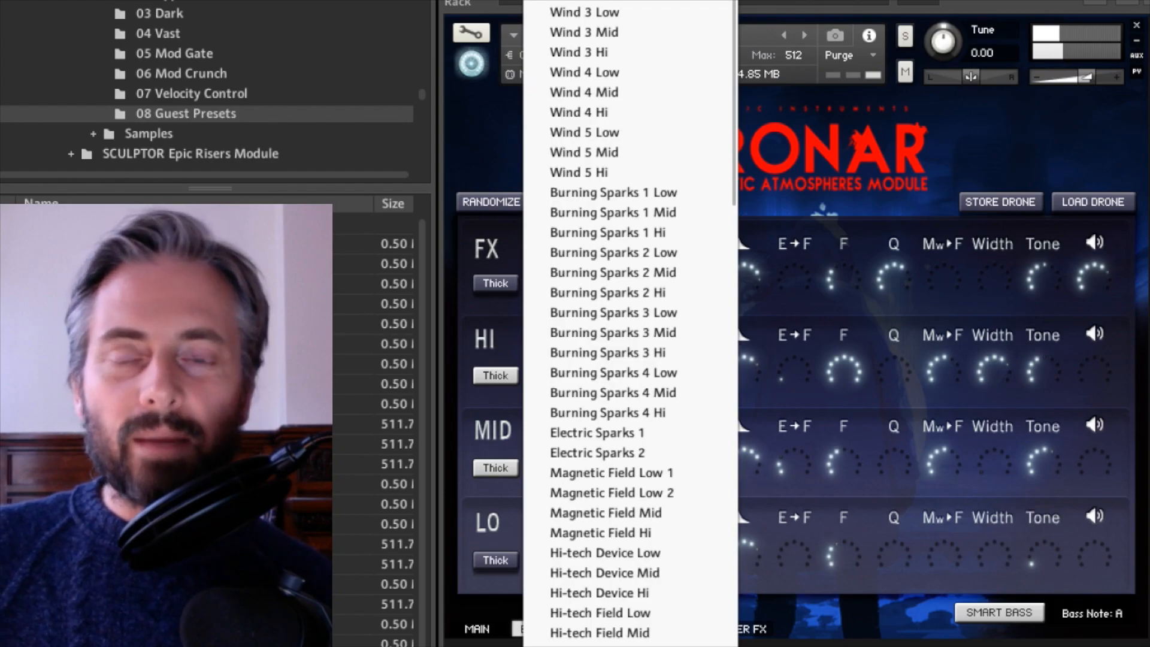
key(Escape)
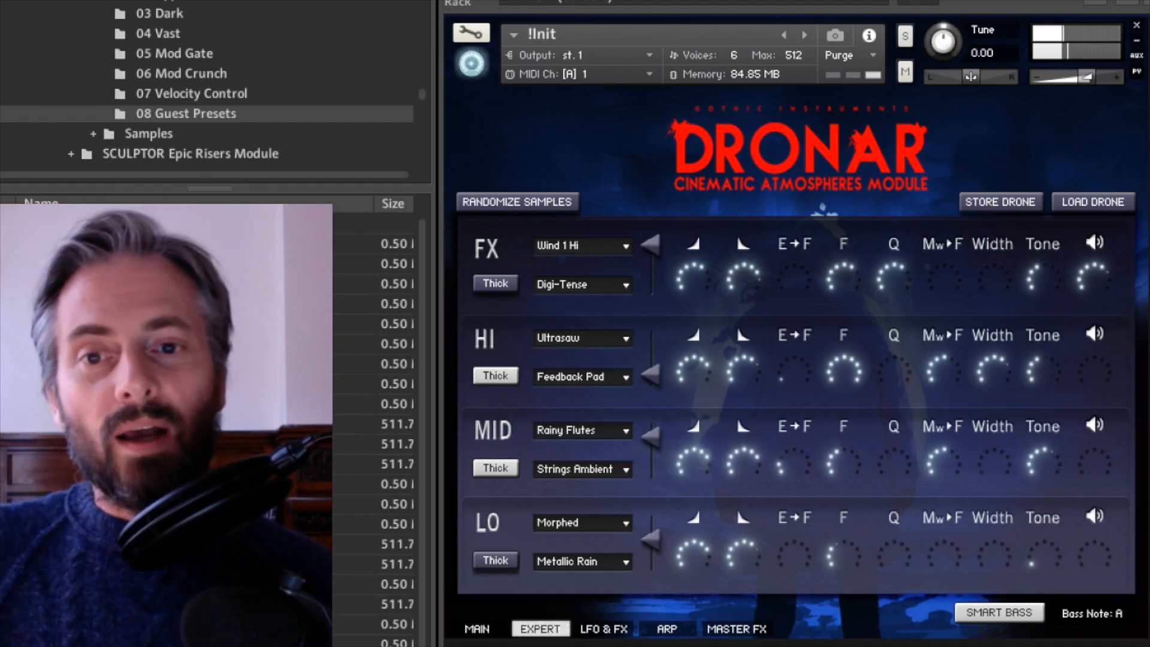
Audition Wind 2 Mid, Wind 3 Mid and Wind 4 Mid in the FX layer's upper sample slot.
click(583, 247)
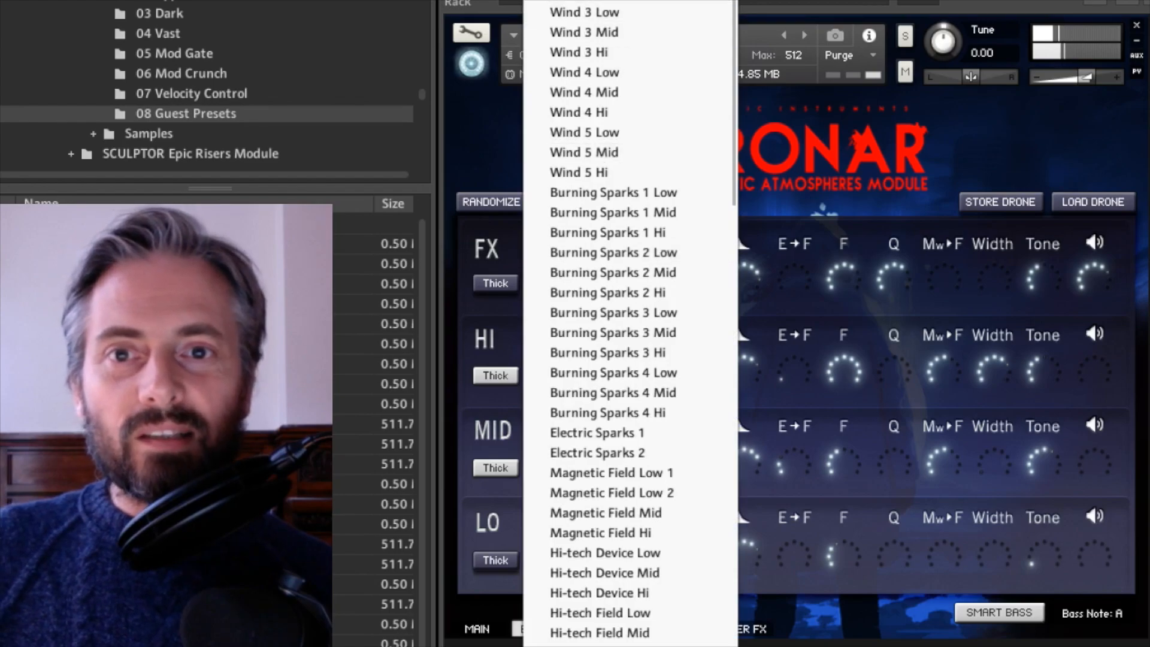
click(584, 0)
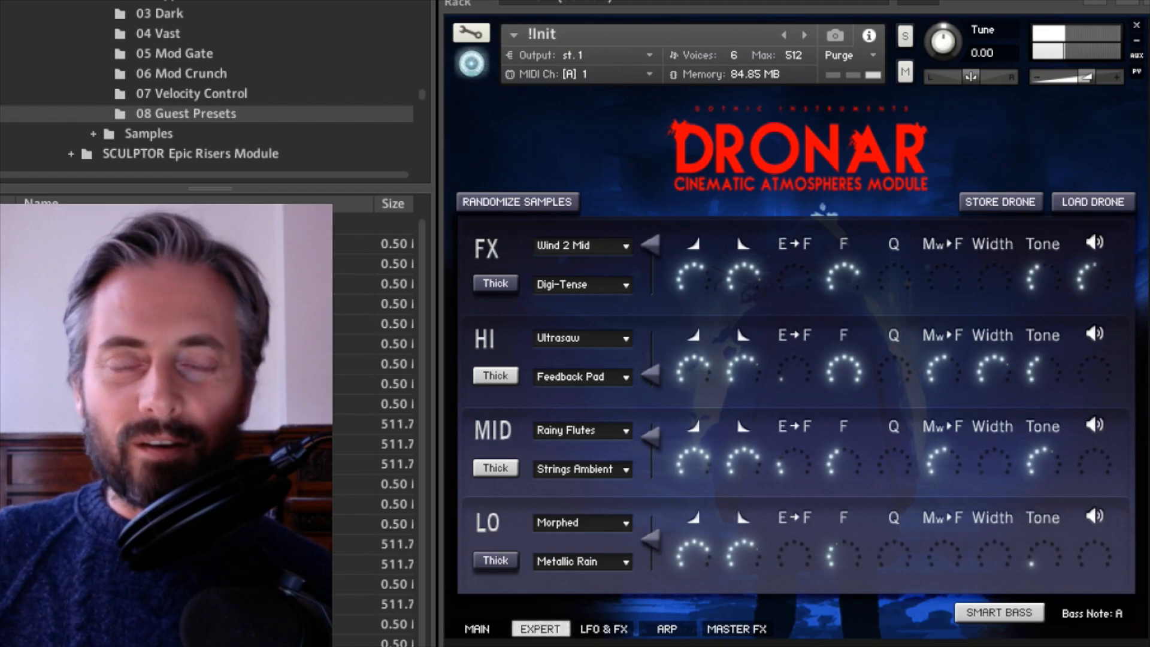
click(583, 247)
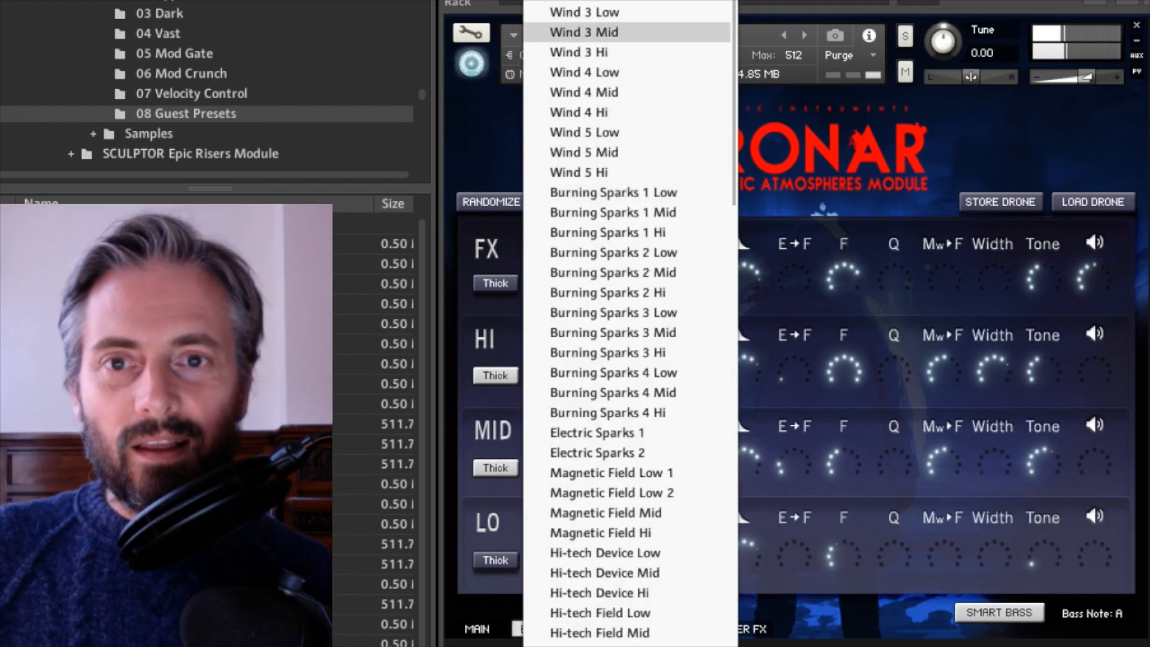
click(584, 32)
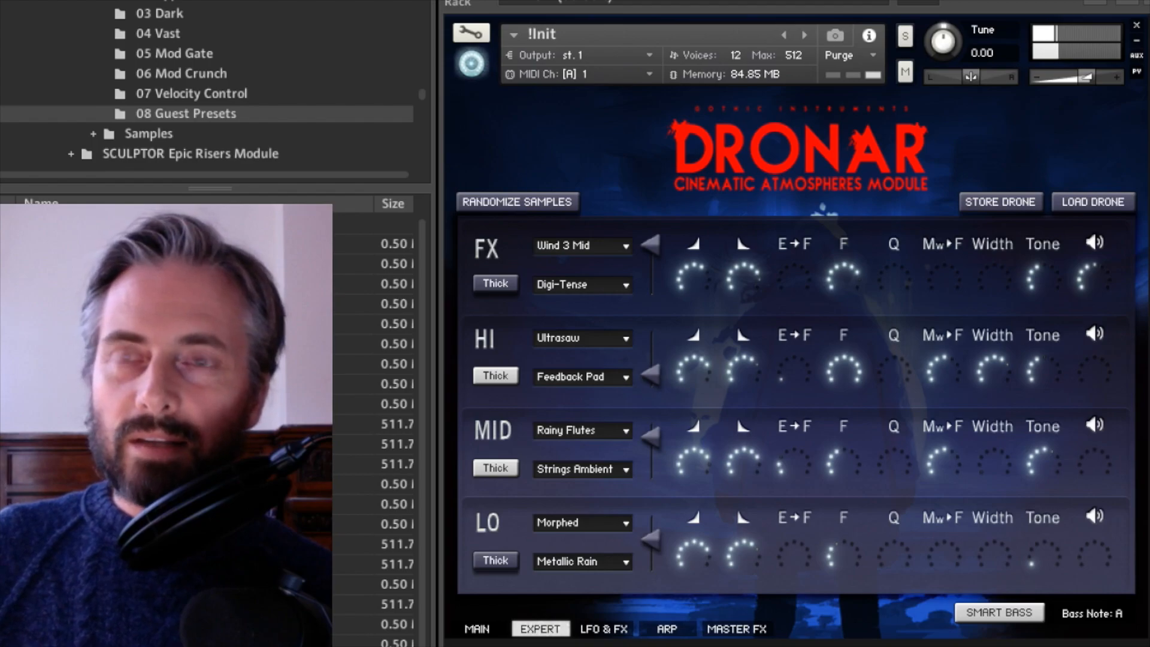
click(581, 245)
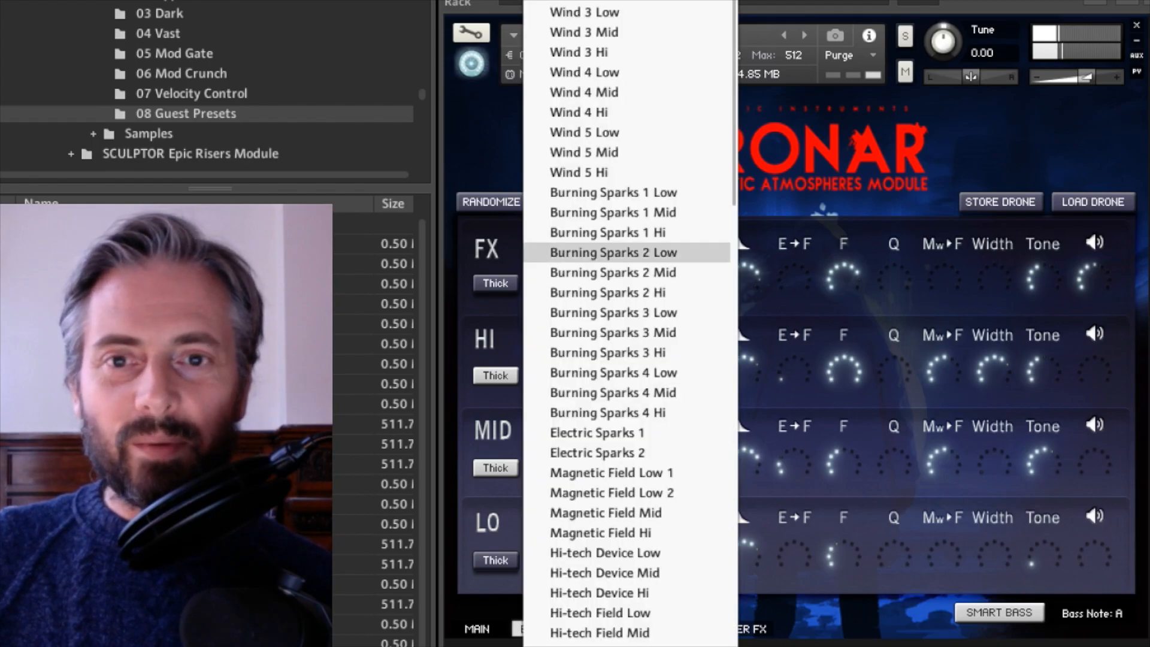
click(579, 113)
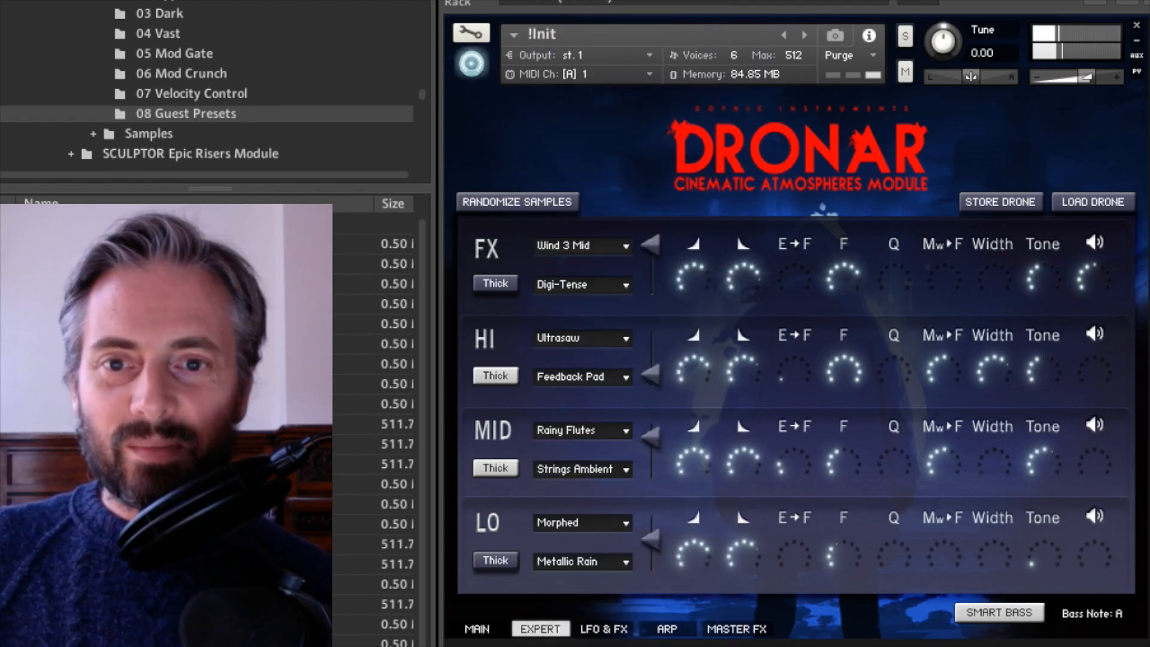
click(581, 244)
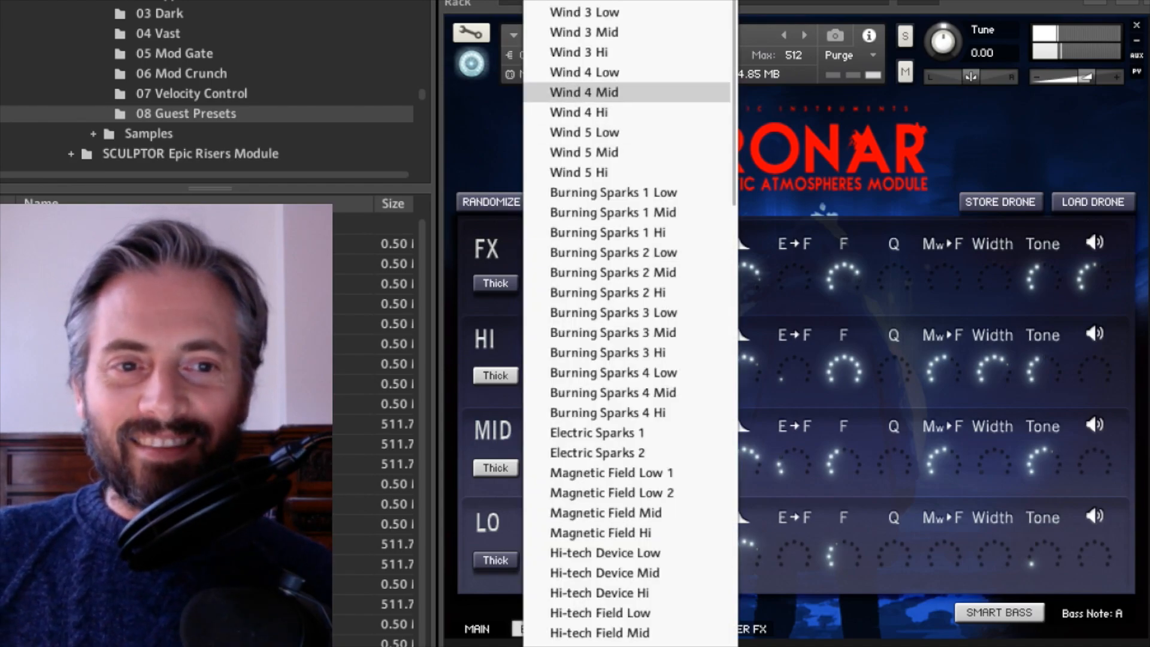
click(580, 92)
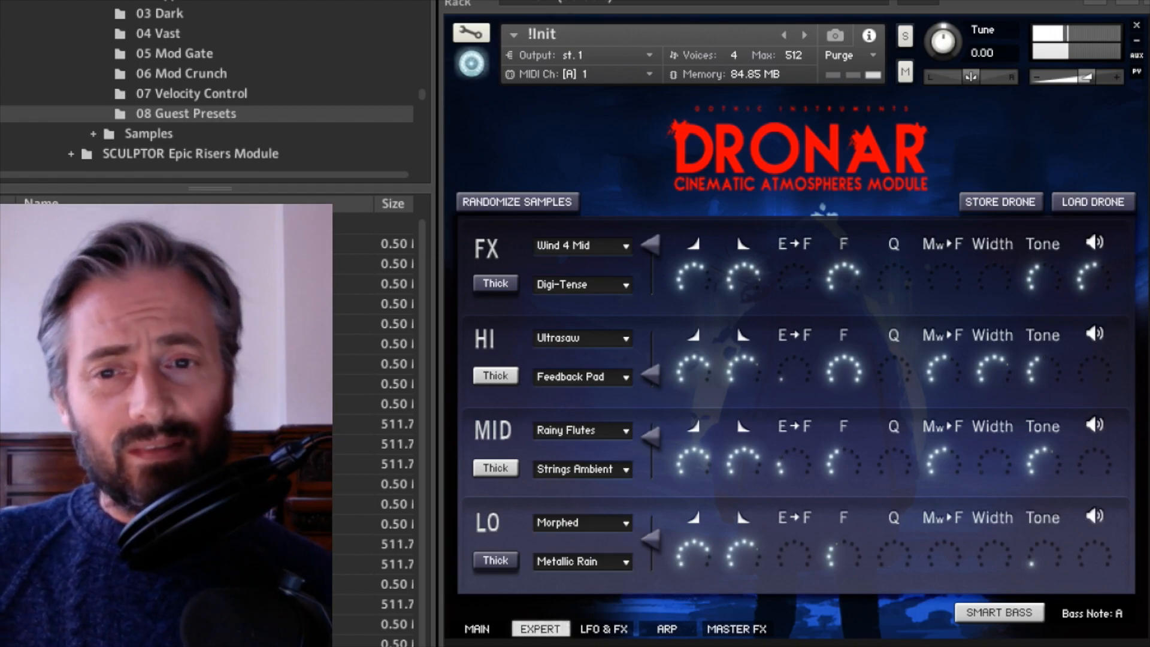
Audition the Mid variants of Burning Sparks 1, 2, 3 and 4 in the FX layer's upper sample slot.
click(599, 246)
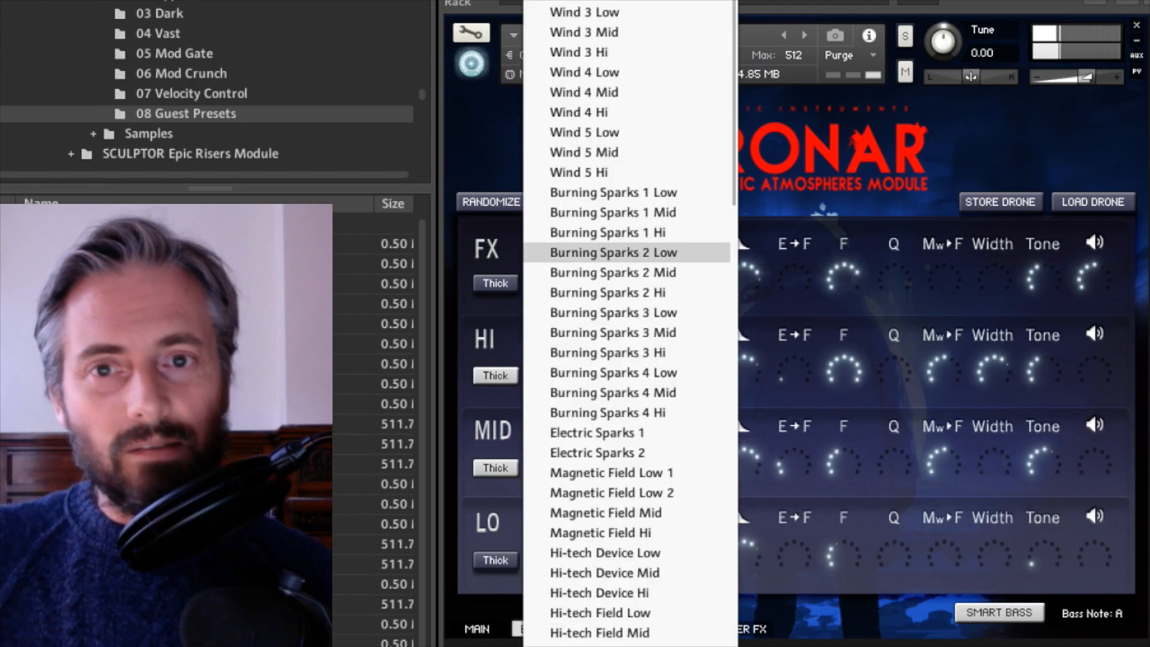
click(617, 212)
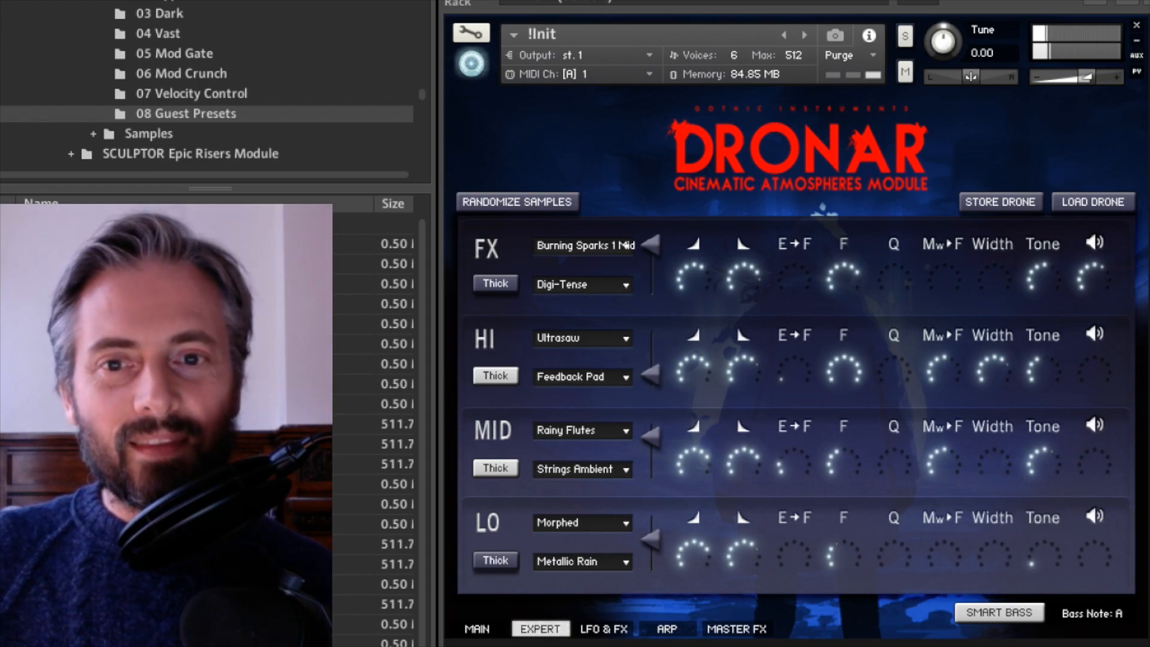
click(625, 246)
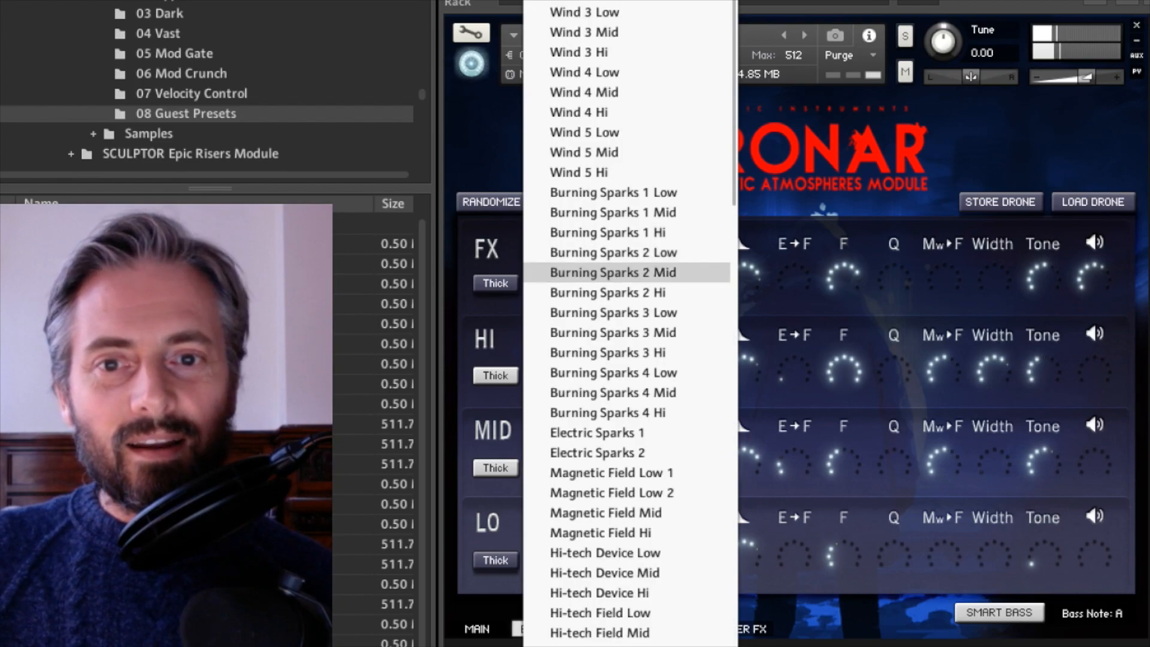
click(608, 273)
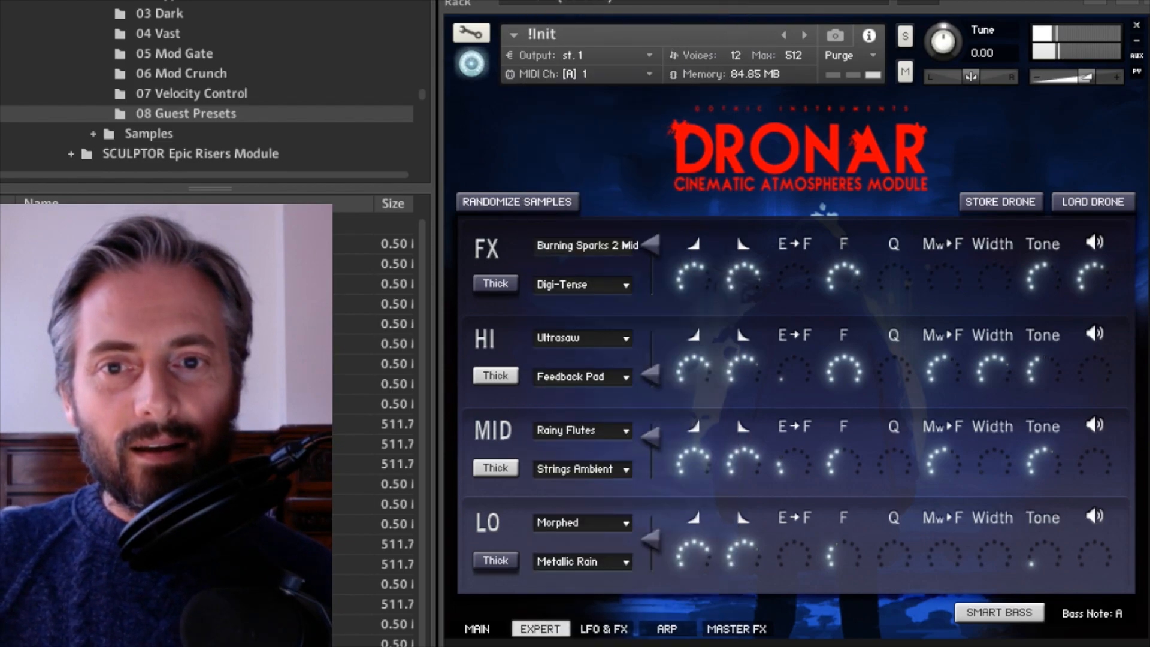
click(625, 245)
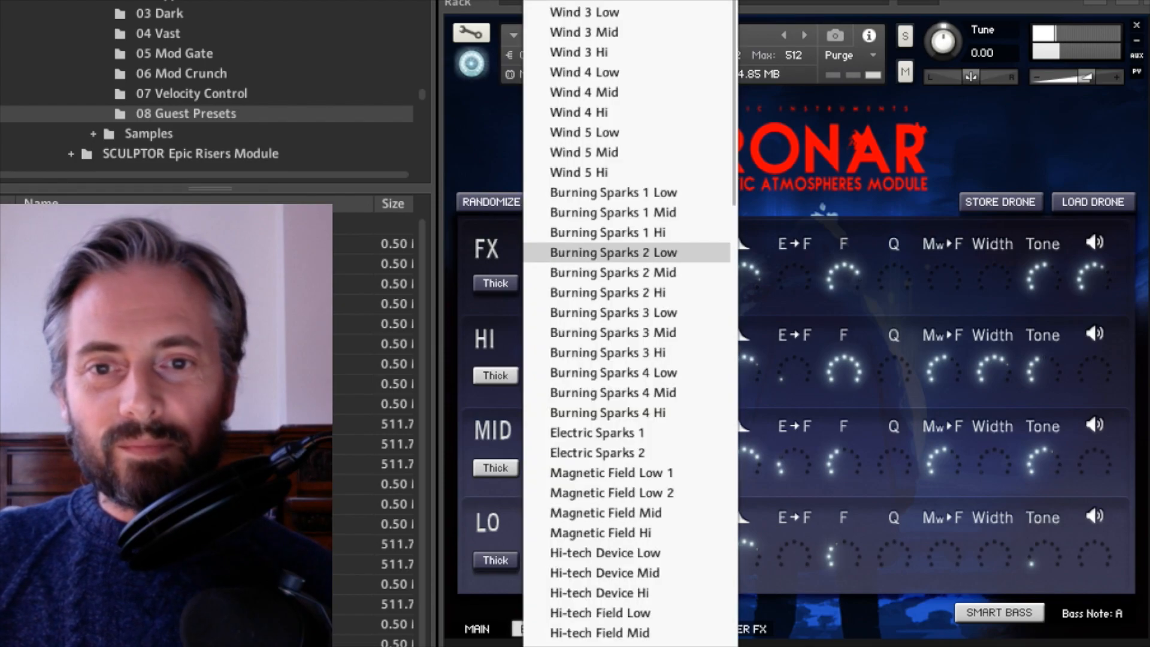
click(608, 332)
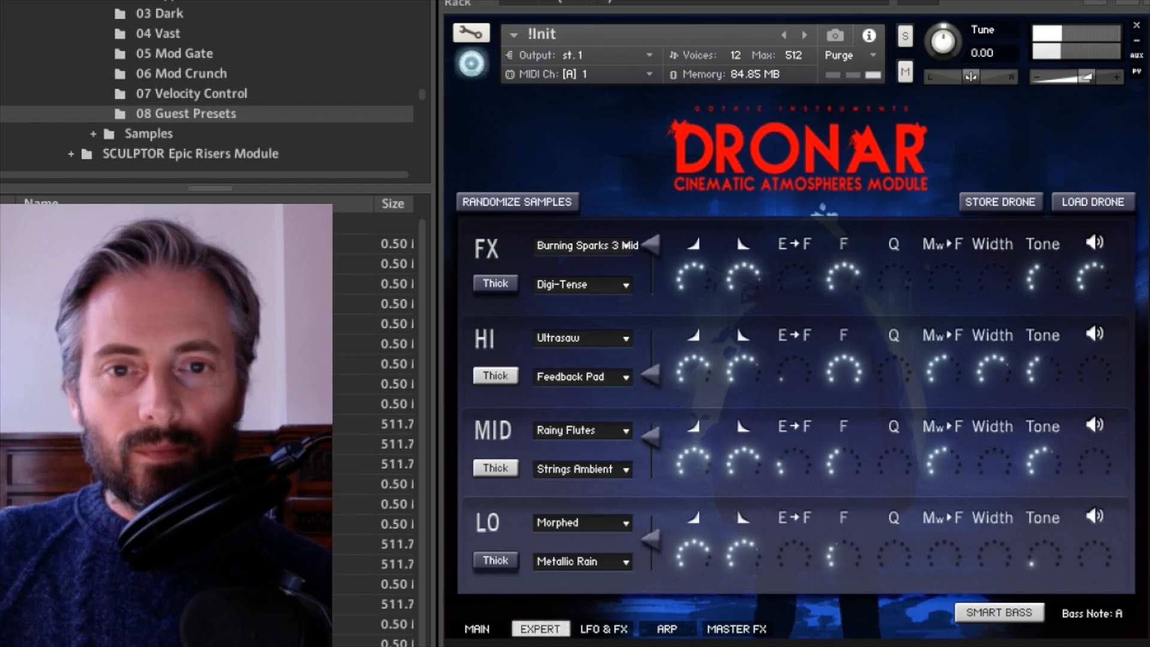
click(587, 245)
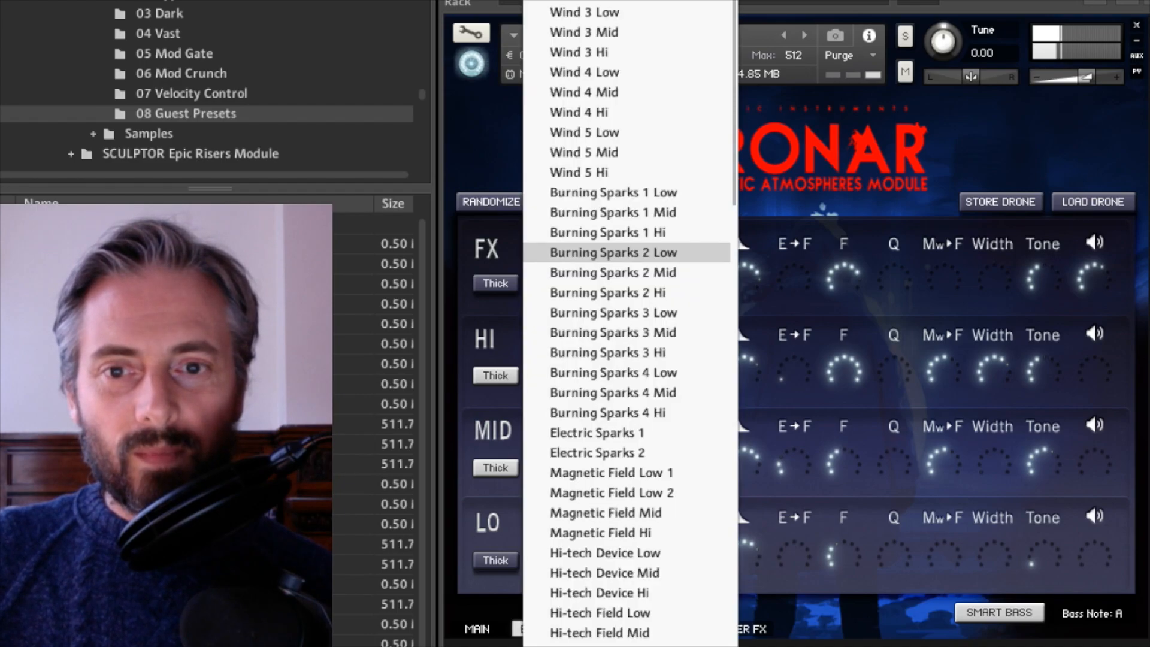
click(599, 392)
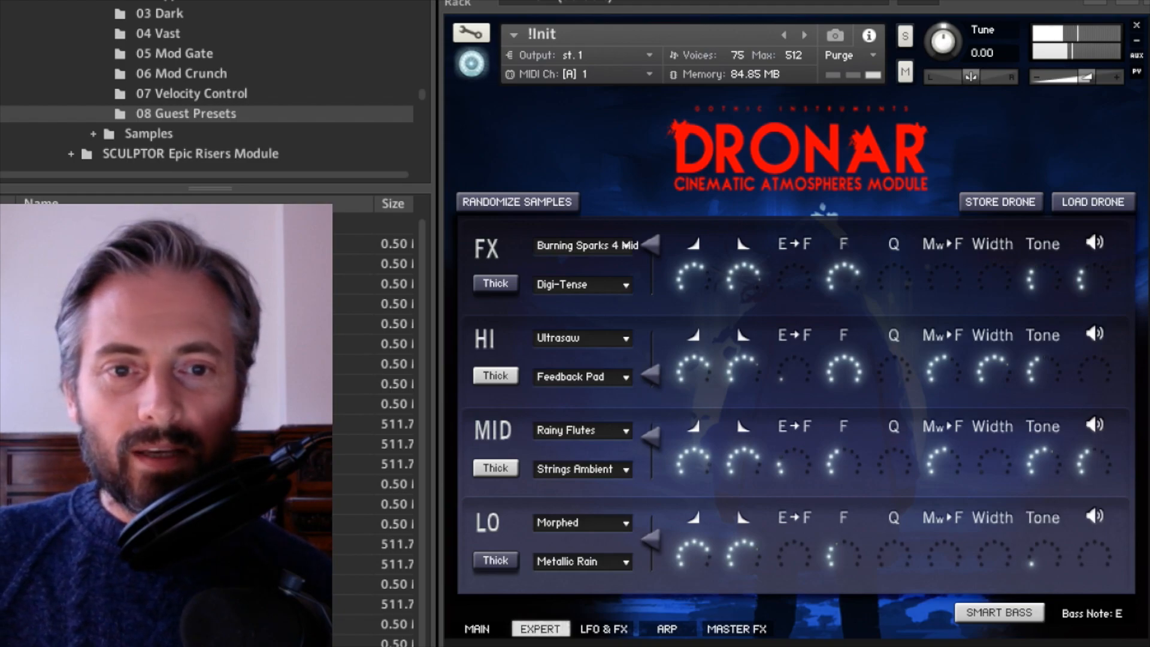
Try Electric Sparks 1 in the FX layer, replace it with Electric Sparks 2, and lower the layer's tone.
click(587, 245)
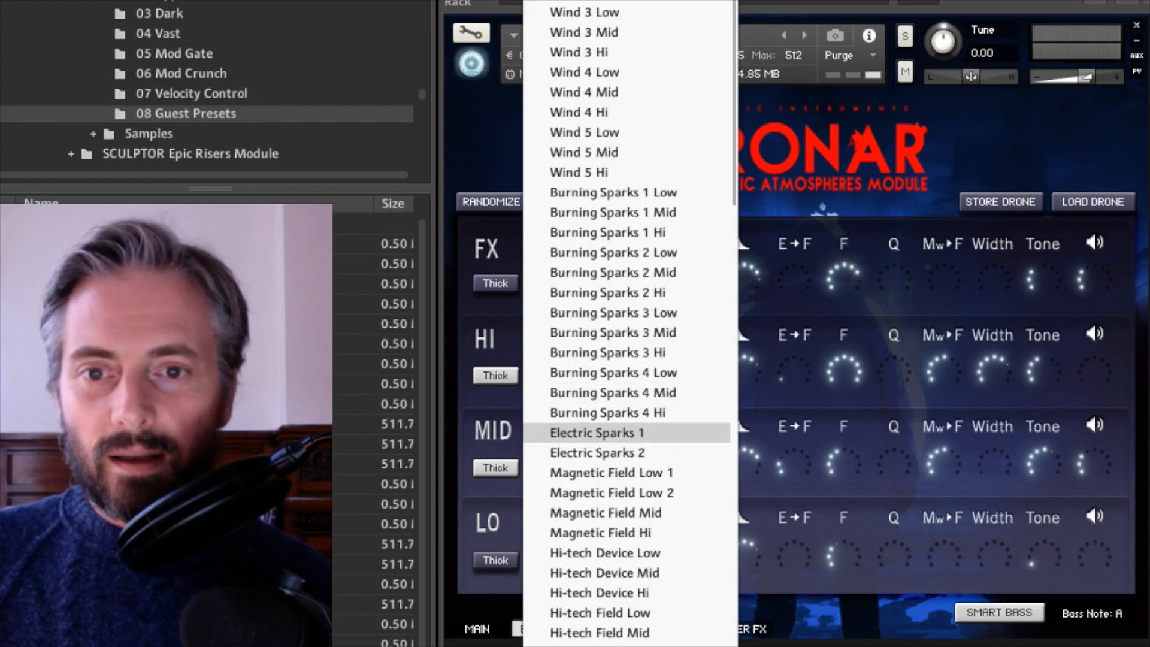
click(597, 432)
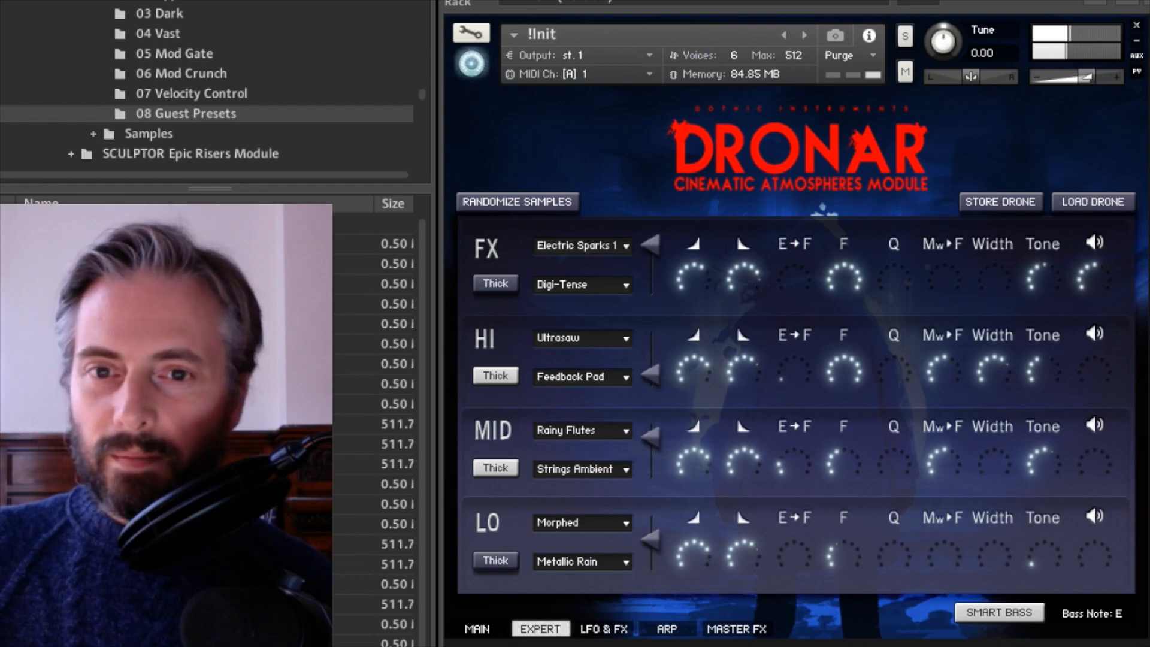
click(581, 246)
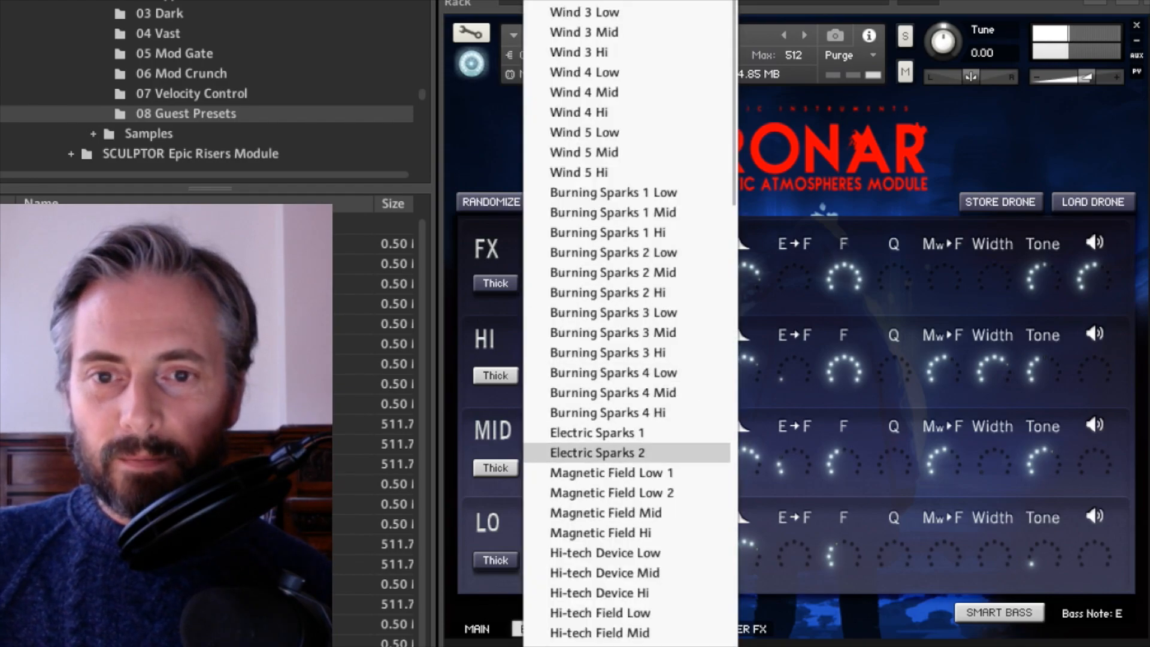
click(597, 453)
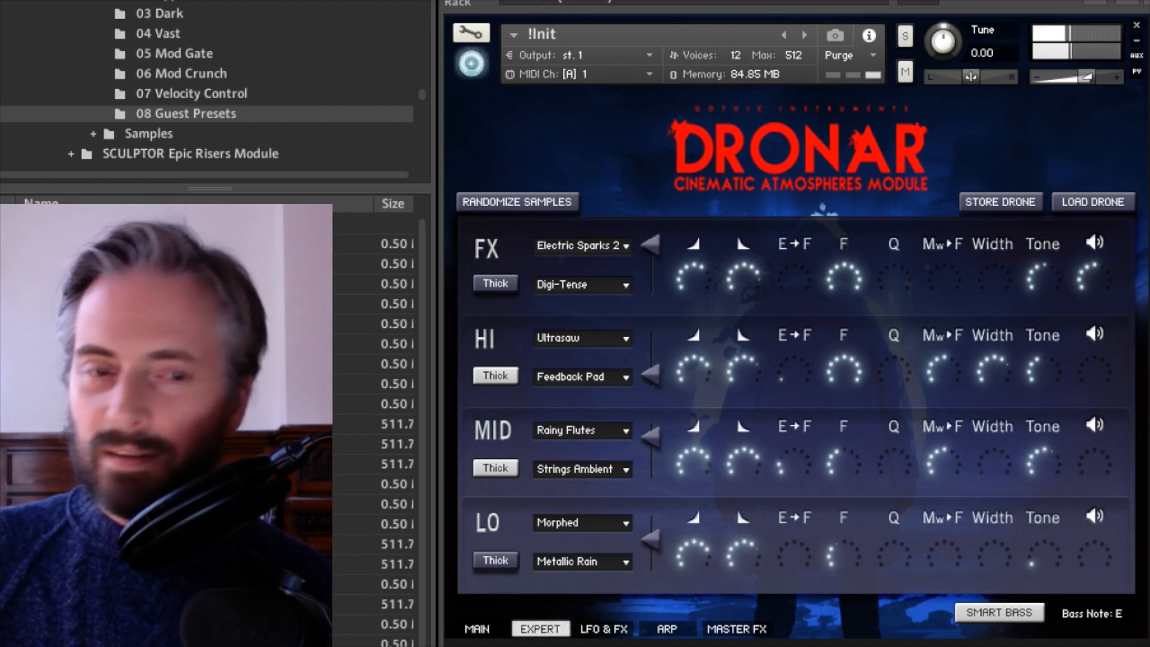
mouse_move(1043, 278)
mouse_down()
mouse_move(1044, 321)
mouse_move(1044, 299)
mouse_up()
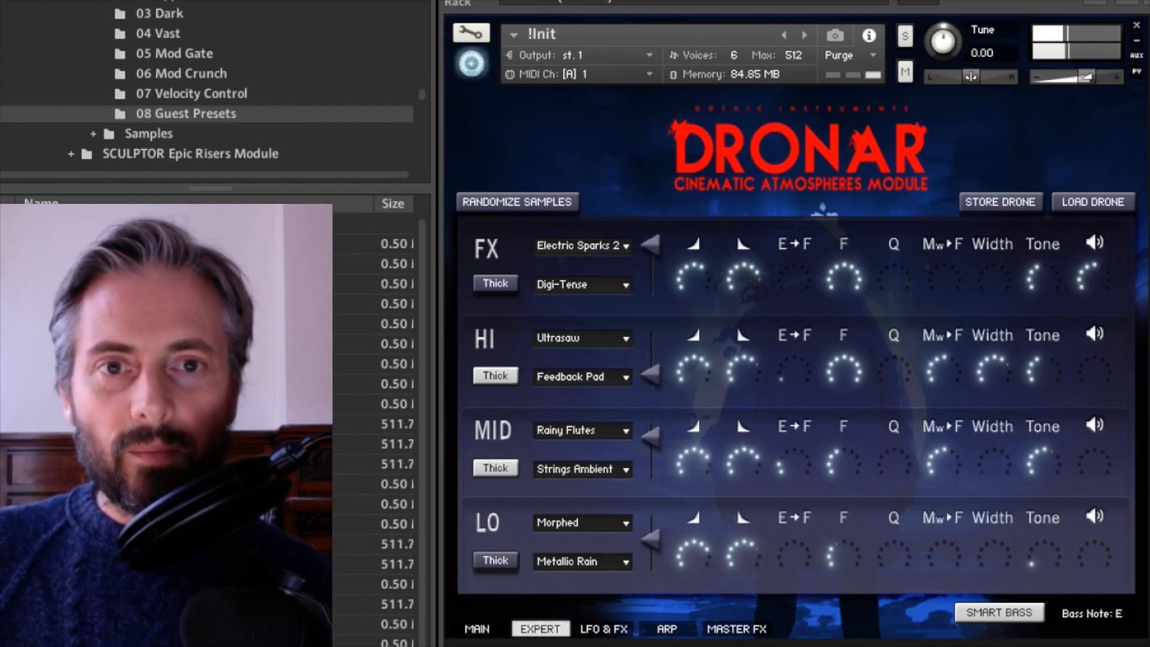
Try raising the instrument's tuning to 11.00, and reset it to 0.00.
mouse_move(943, 41)
mouse_down()
mouse_move(942, 63)
mouse_move(943, 35)
mouse_up()
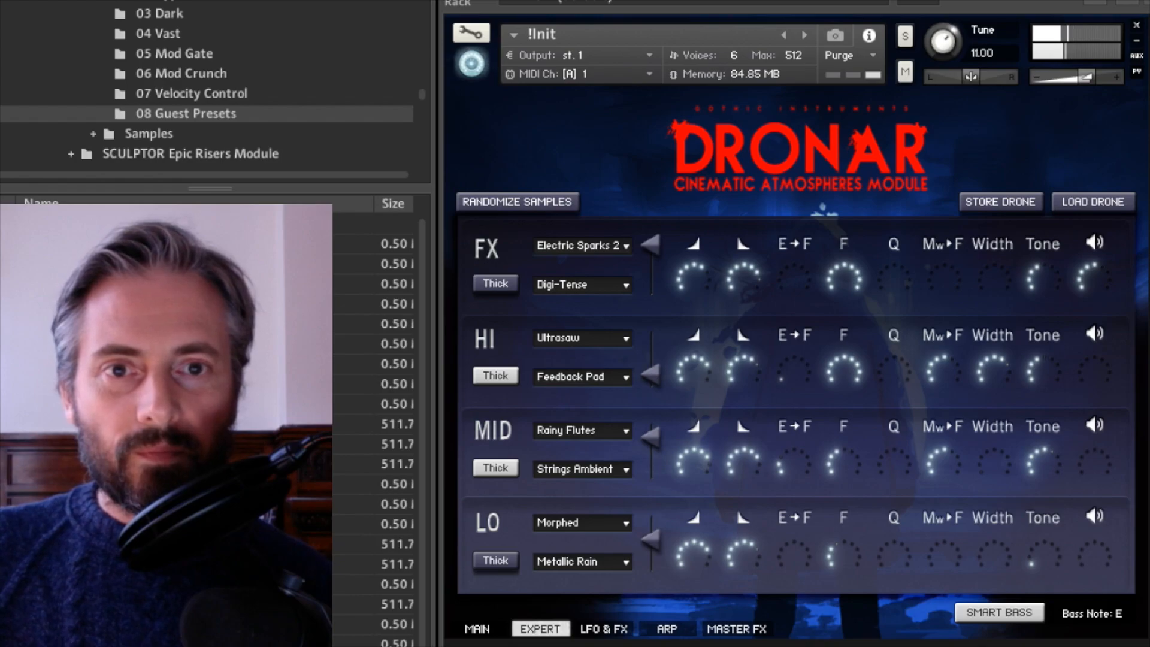
double_click(982, 53)
text(0)
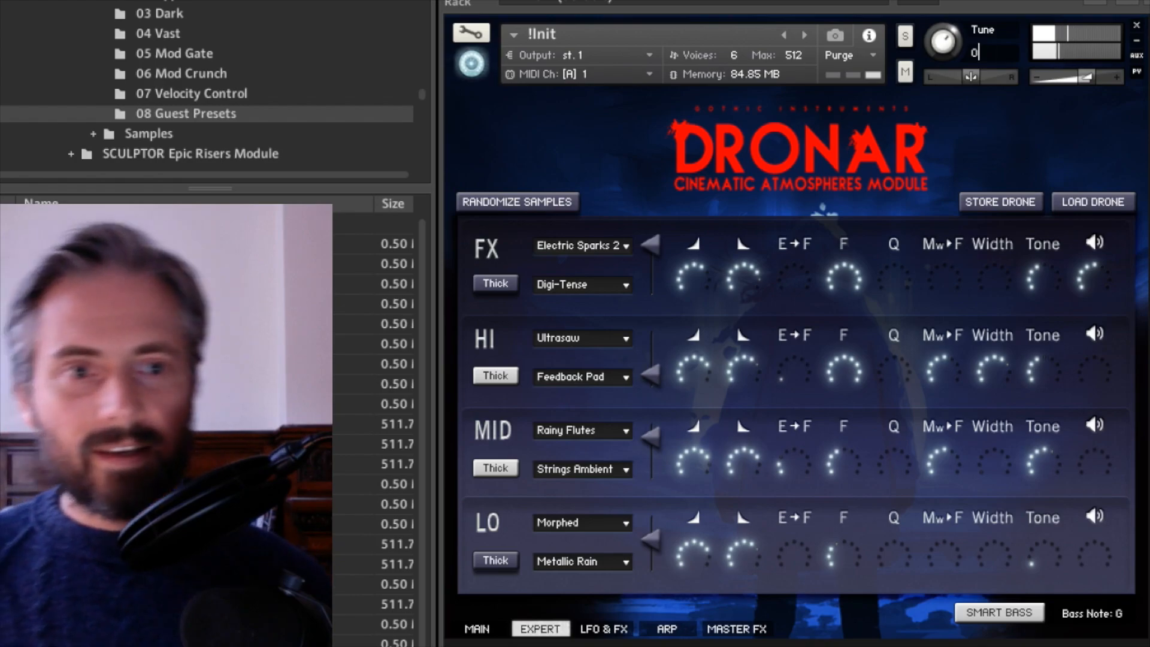
key(Return)
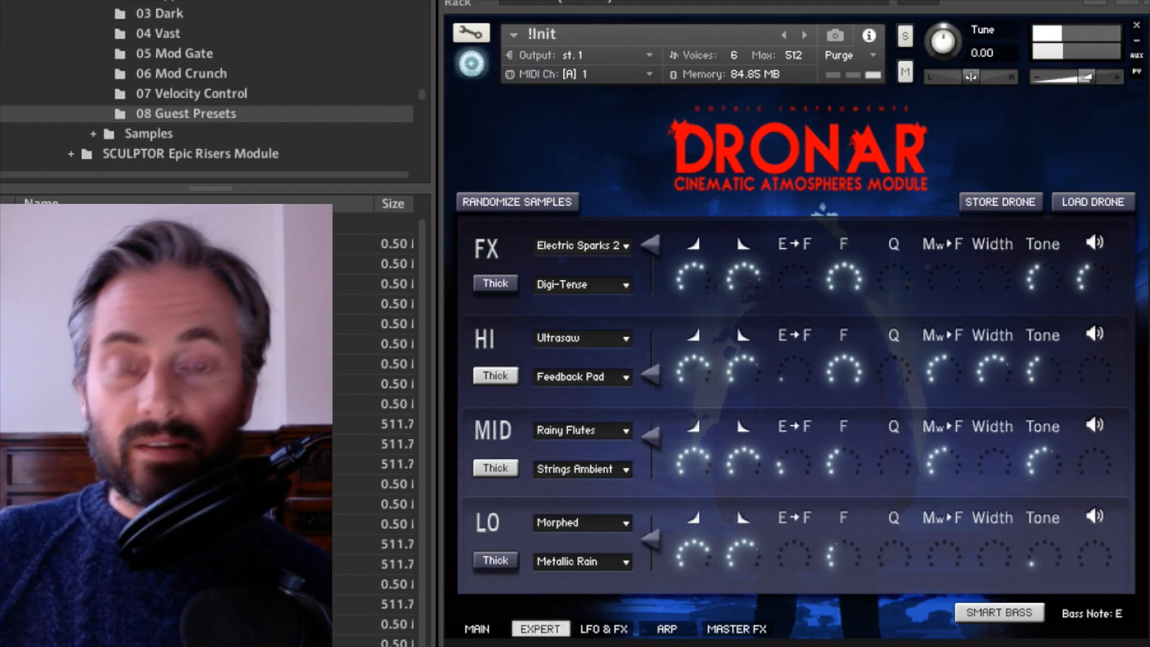
Audition Magnetic Field Low 1, Low 2, Mid and Hi in the FX layer's upper sample slot.
click(579, 245)
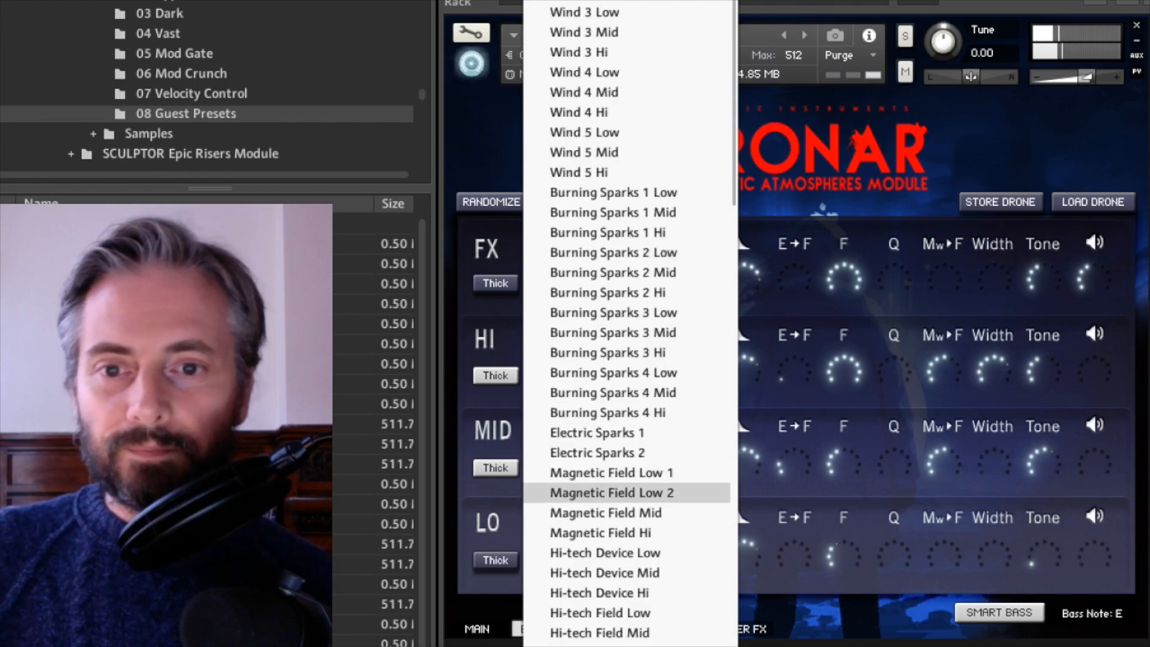
click(611, 473)
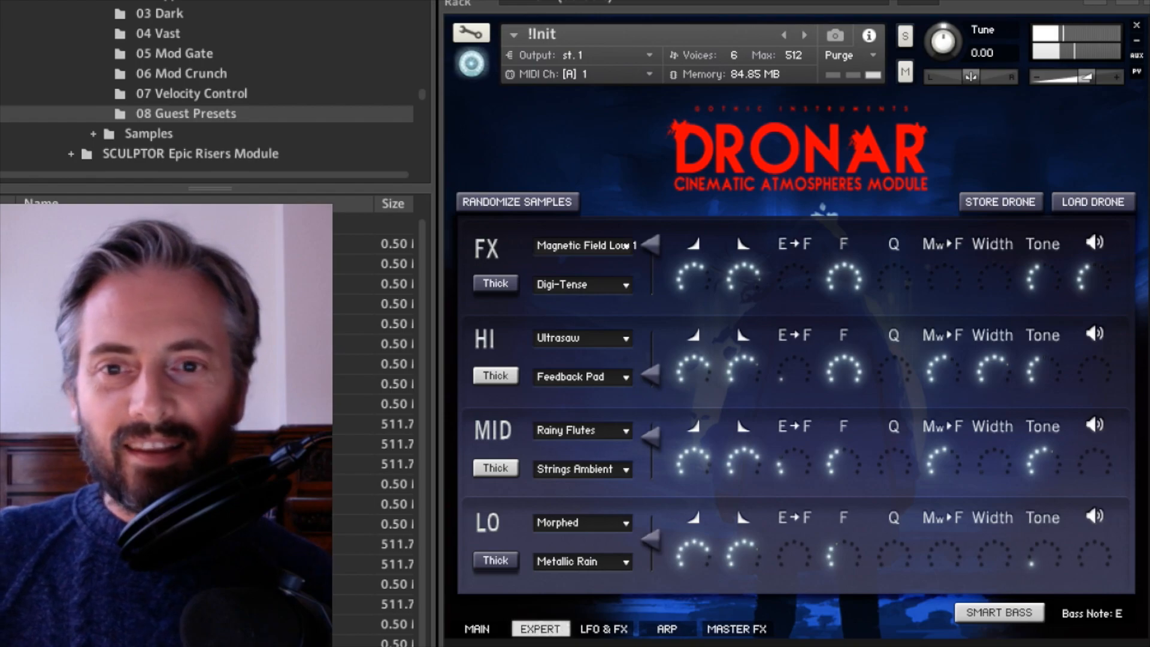
click(584, 246)
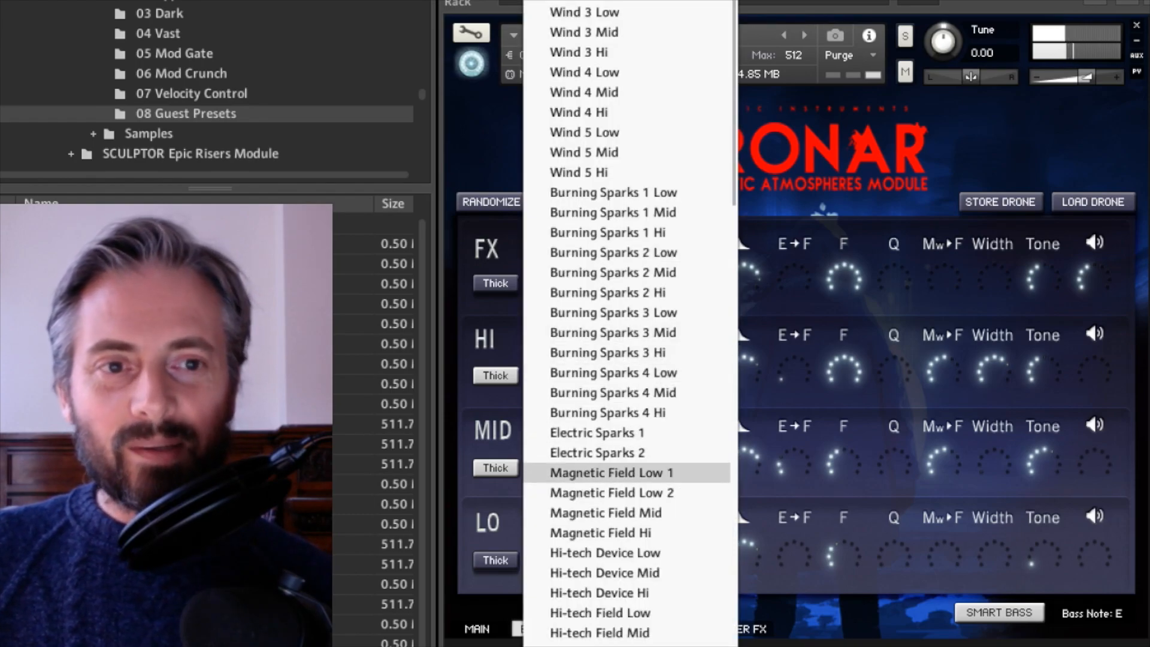
click(611, 493)
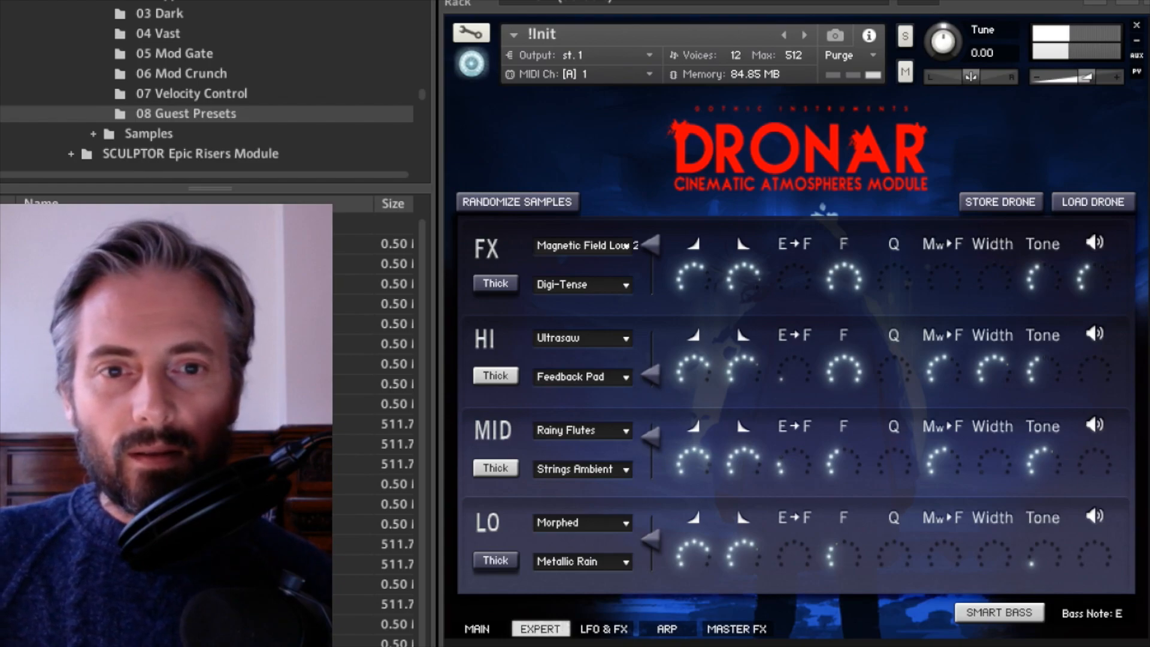
click(599, 249)
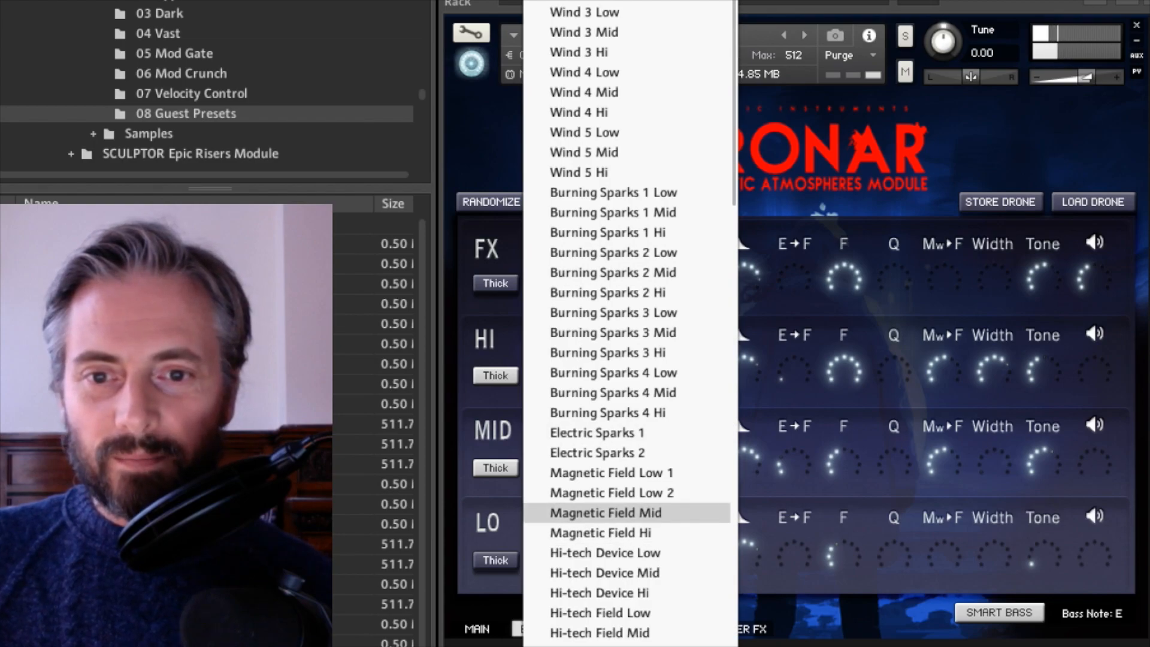
click(606, 513)
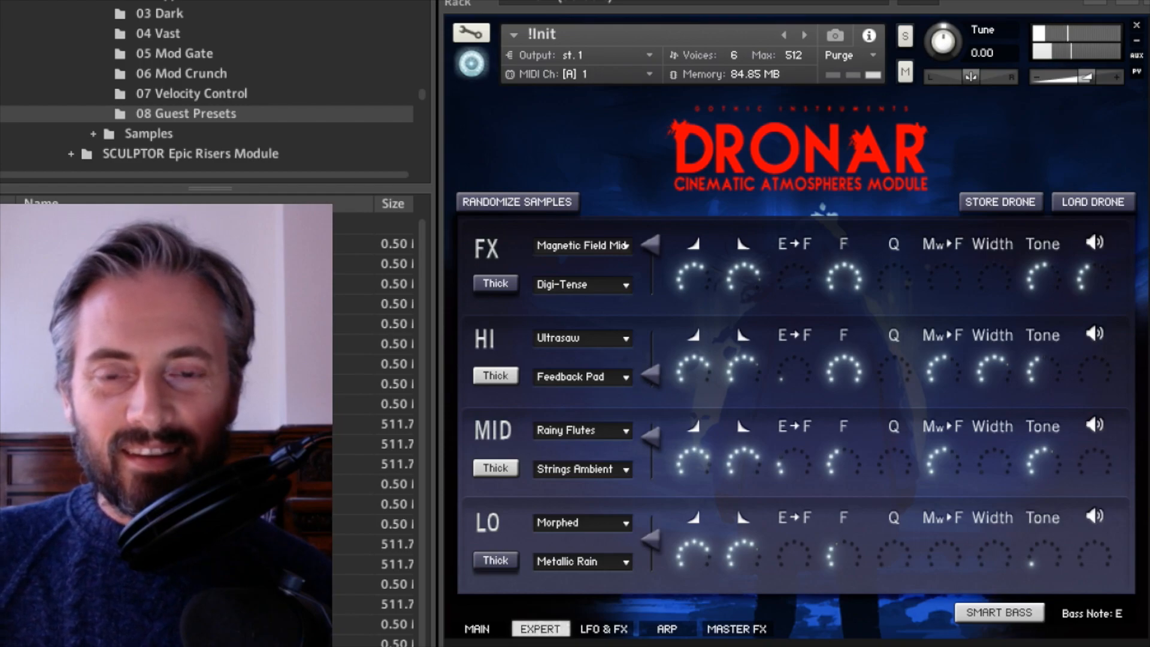
click(626, 246)
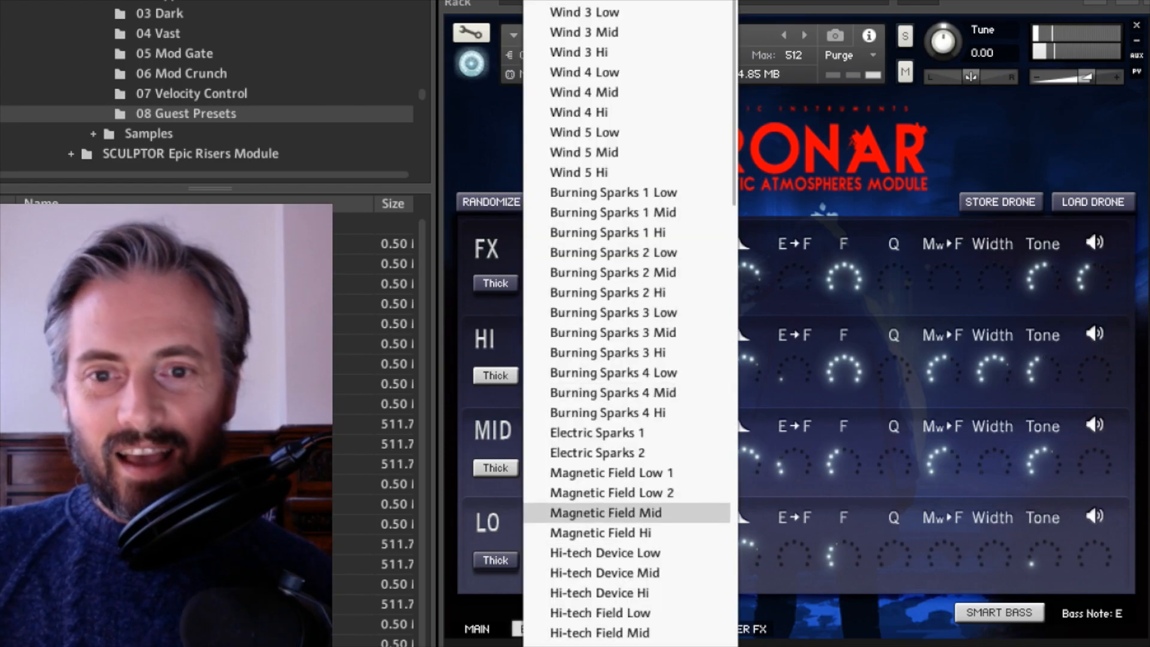
click(601, 533)
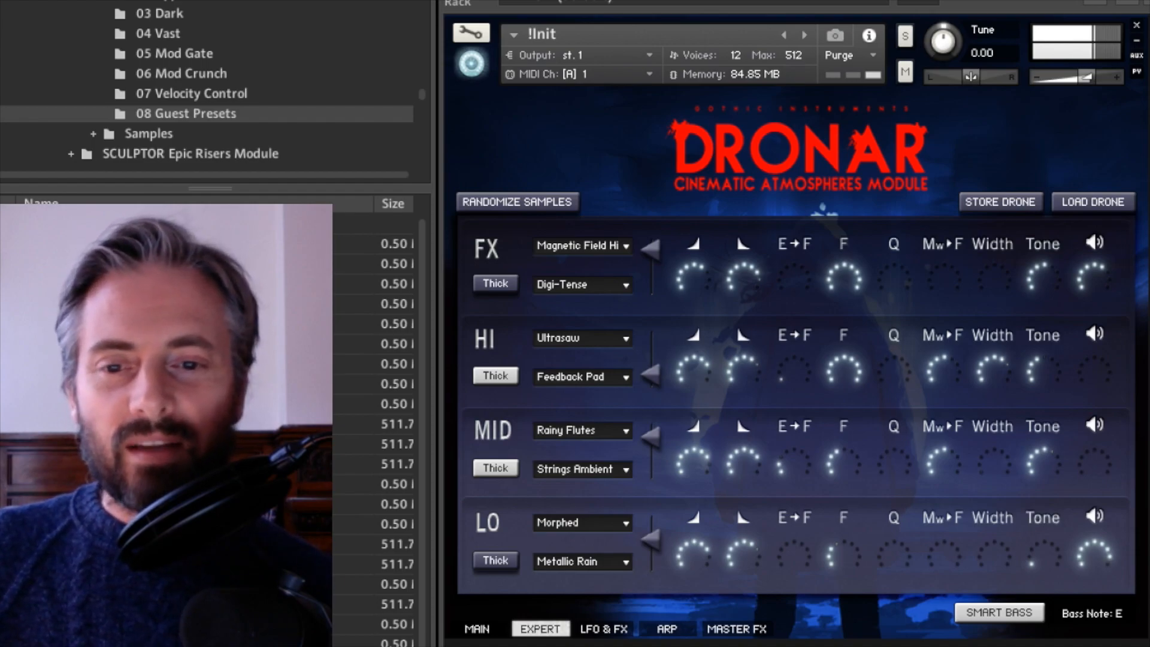
Raise the LFO's pitch modulation amount and its desync.
click(604, 629)
drag(979, 283, 980, 252)
drag(1057, 282, 1058, 264)
drag(979, 278, 979, 266)
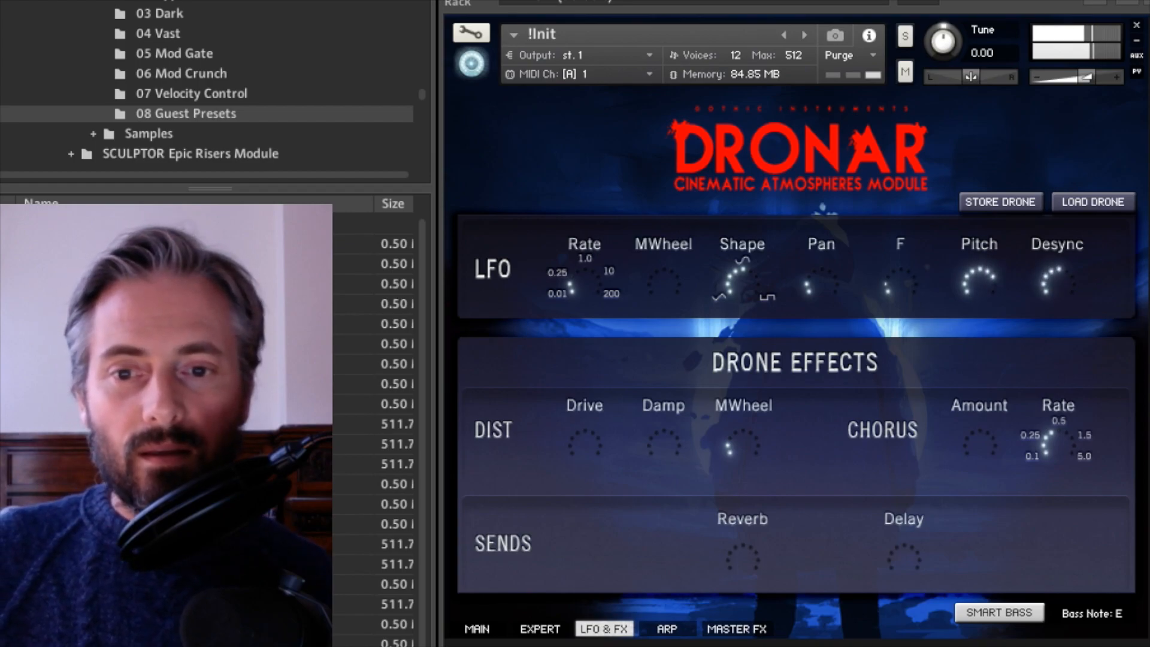
Look at the main layer controls and turn the LFO's pitch modulation down to zero.
click(477, 629)
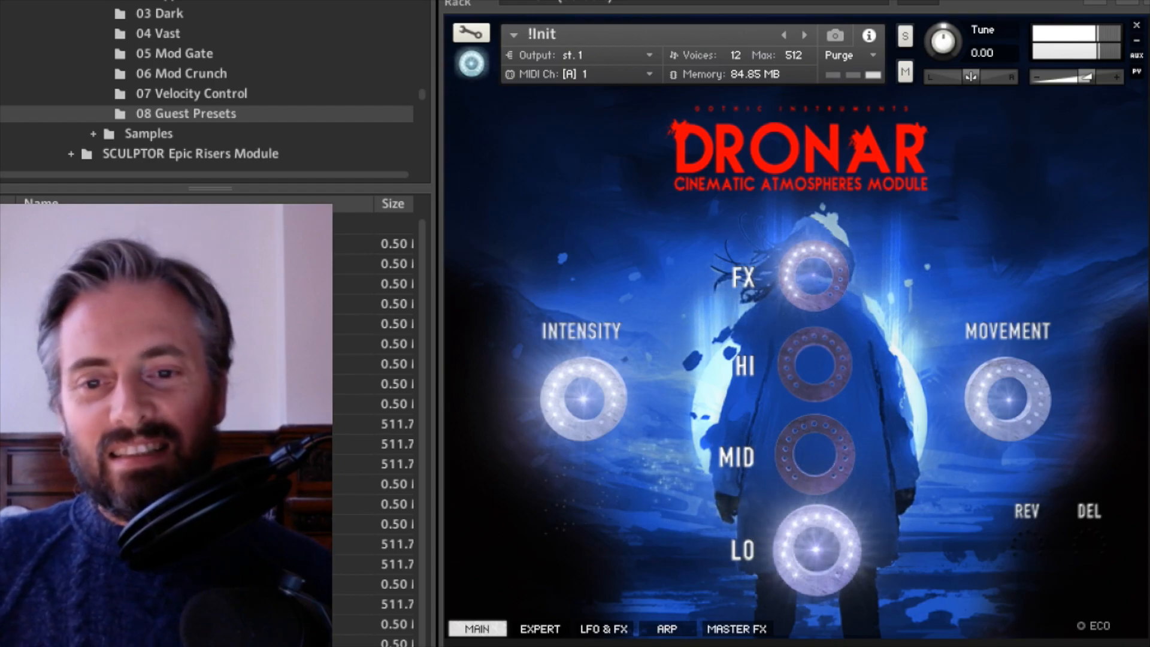
click(604, 629)
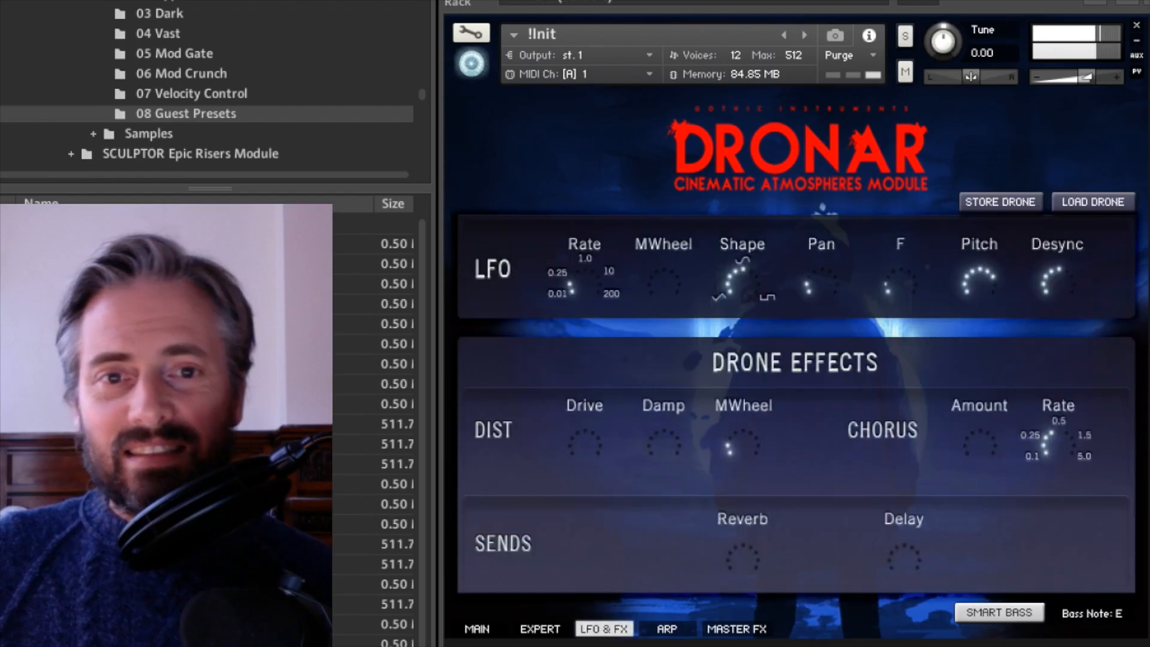
drag(980, 282, 980, 341)
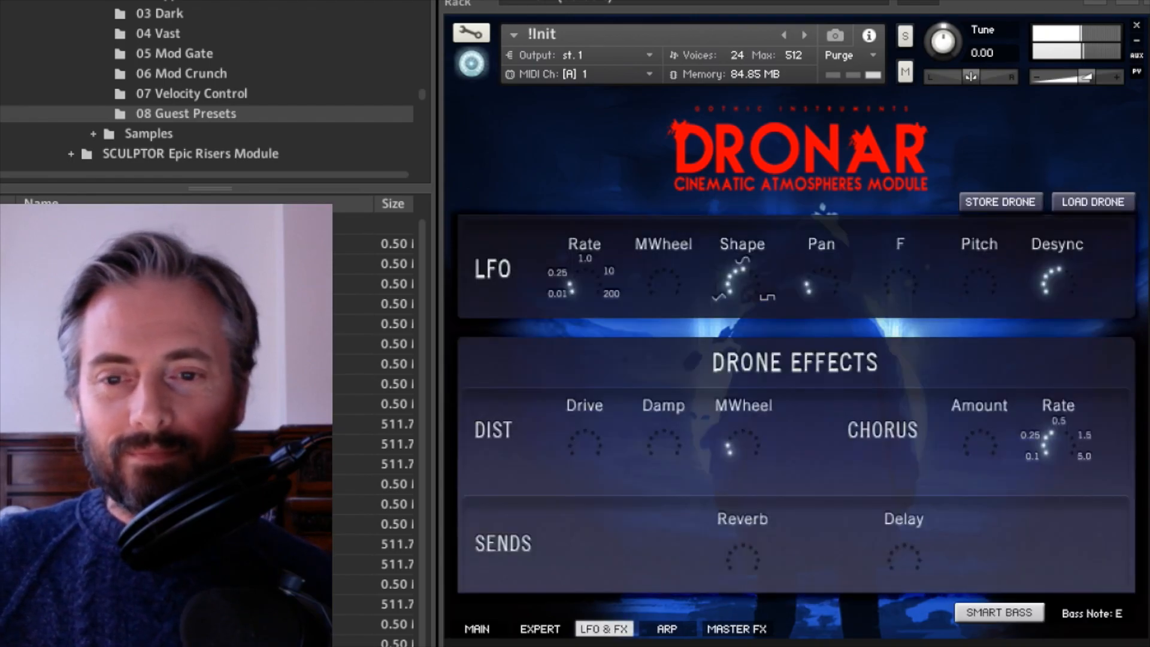
Audition Hi-tech Device Low and Hi-tech Device Mid in the FX layer's upper sample slot.
click(540, 629)
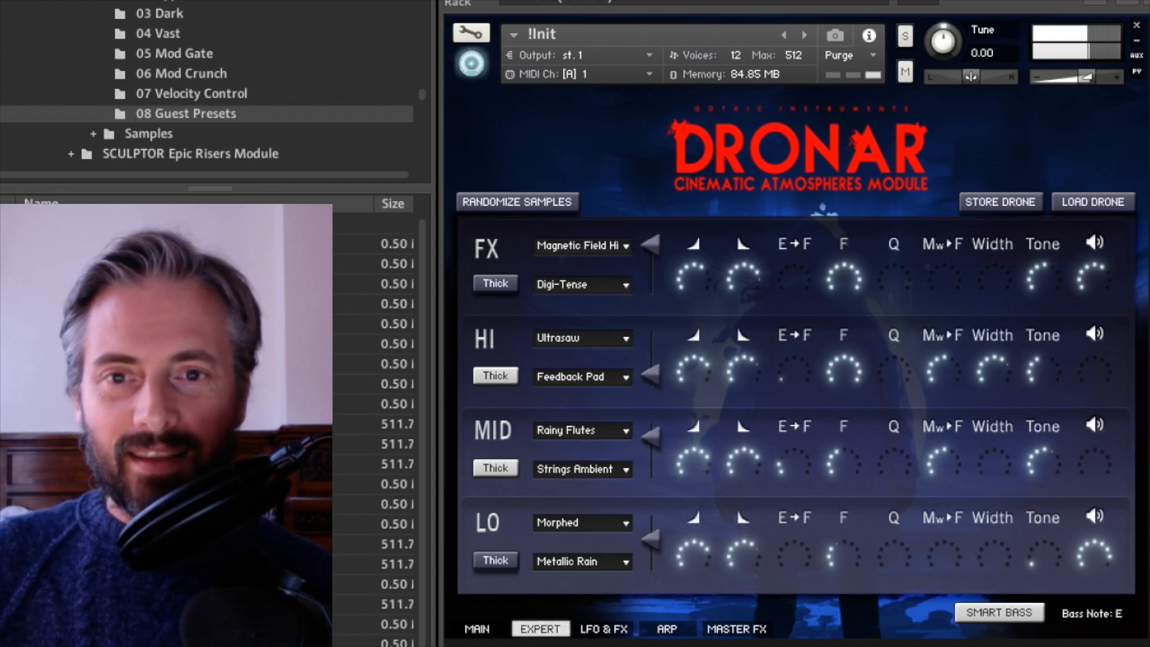
click(583, 246)
scroll(605, 552, down, 3)
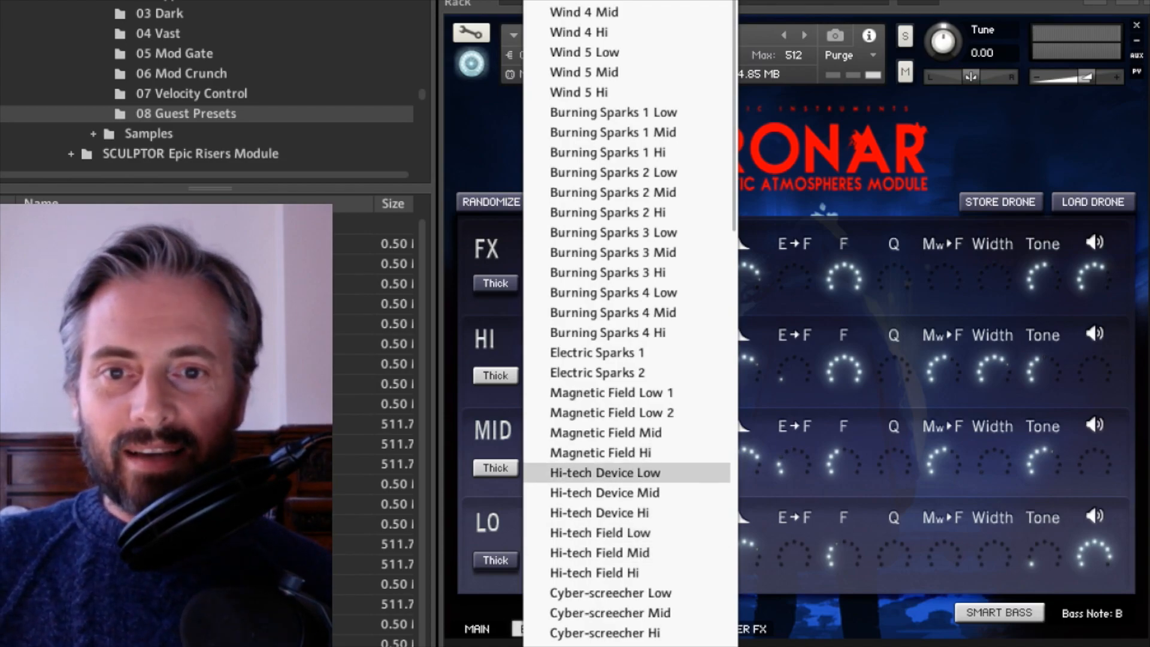
click(605, 472)
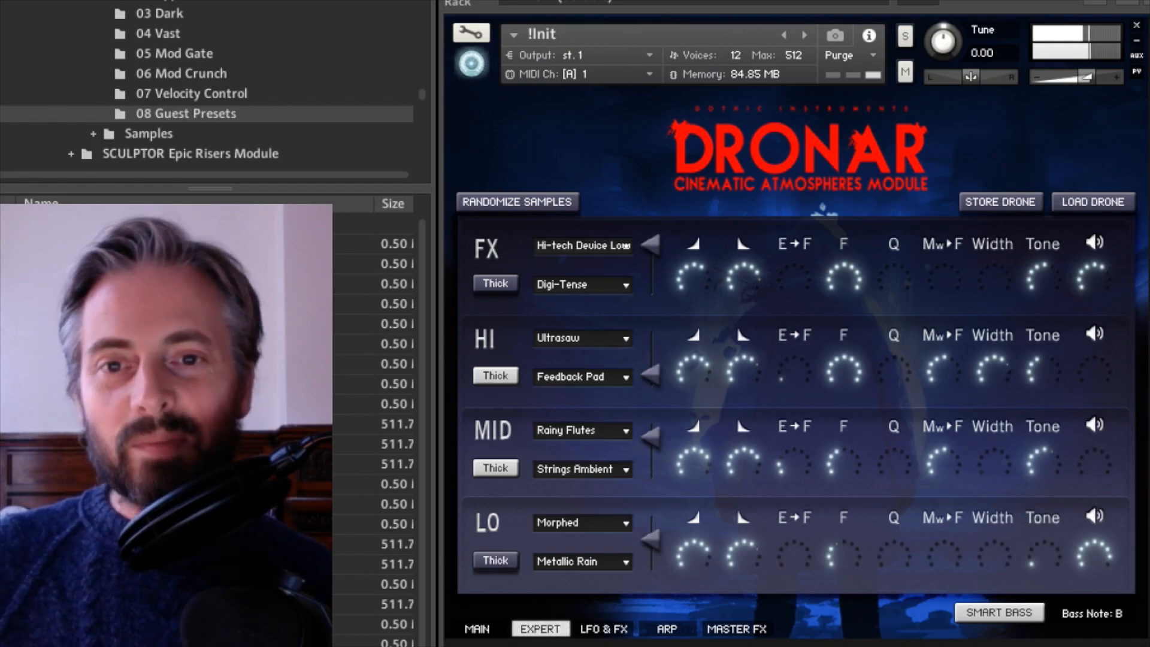
click(627, 246)
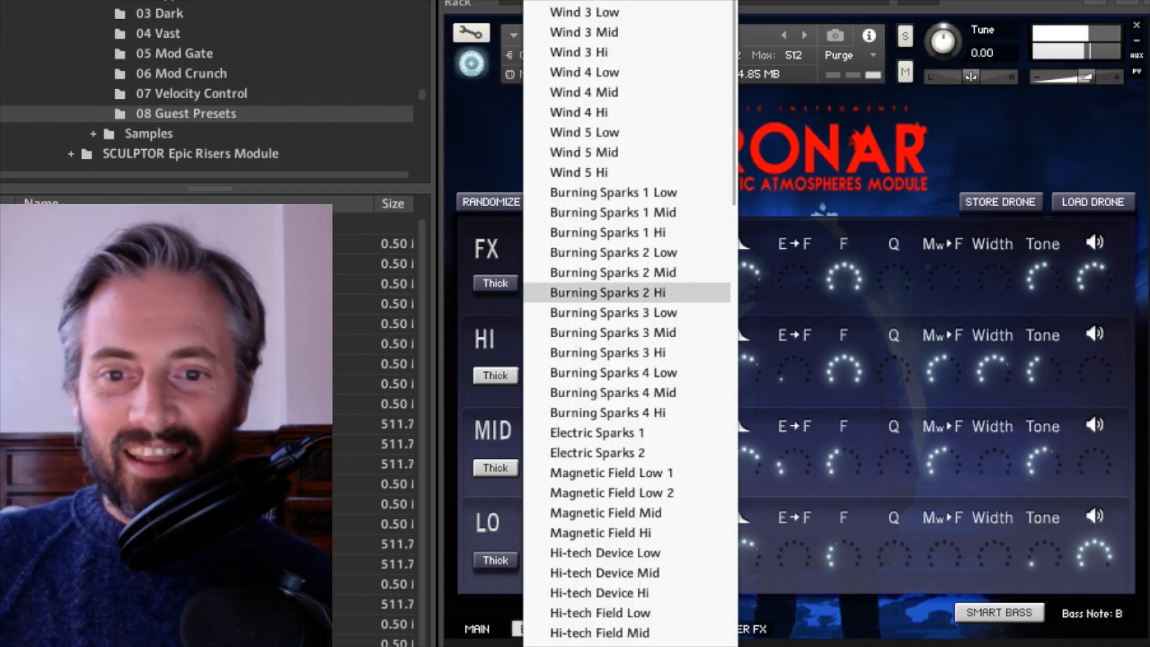
key(Return)
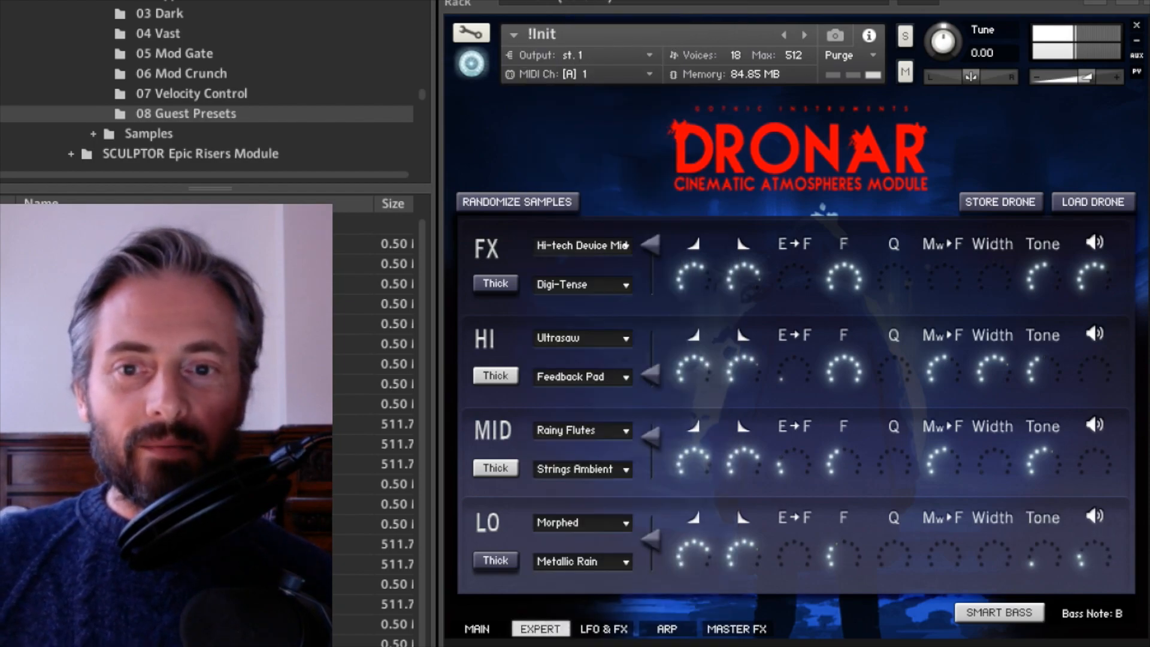
Load Hi-tech Field Hi into the FX layer's upper sample slot.
click(584, 248)
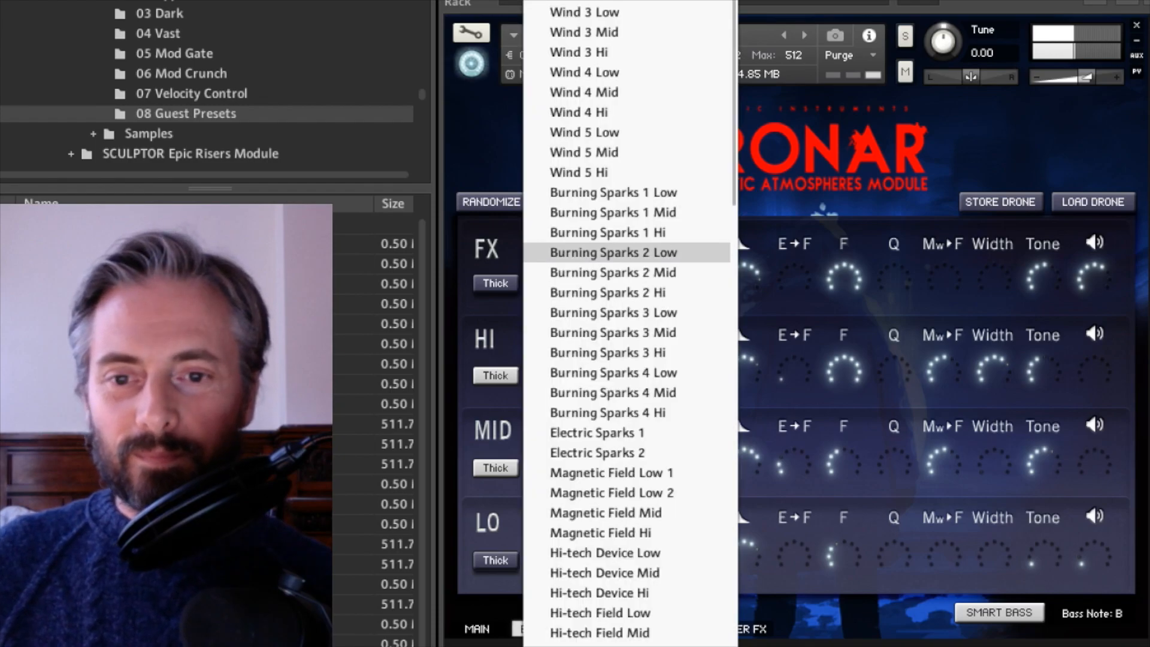
scroll(599, 532, down, 5)
key(Down)
key(Down)
key(Down)
key(Down)
key(Down)
key(Down)
key(Down)
key(Down)
key(Down)
key(Up)
key(Up)
key(Up)
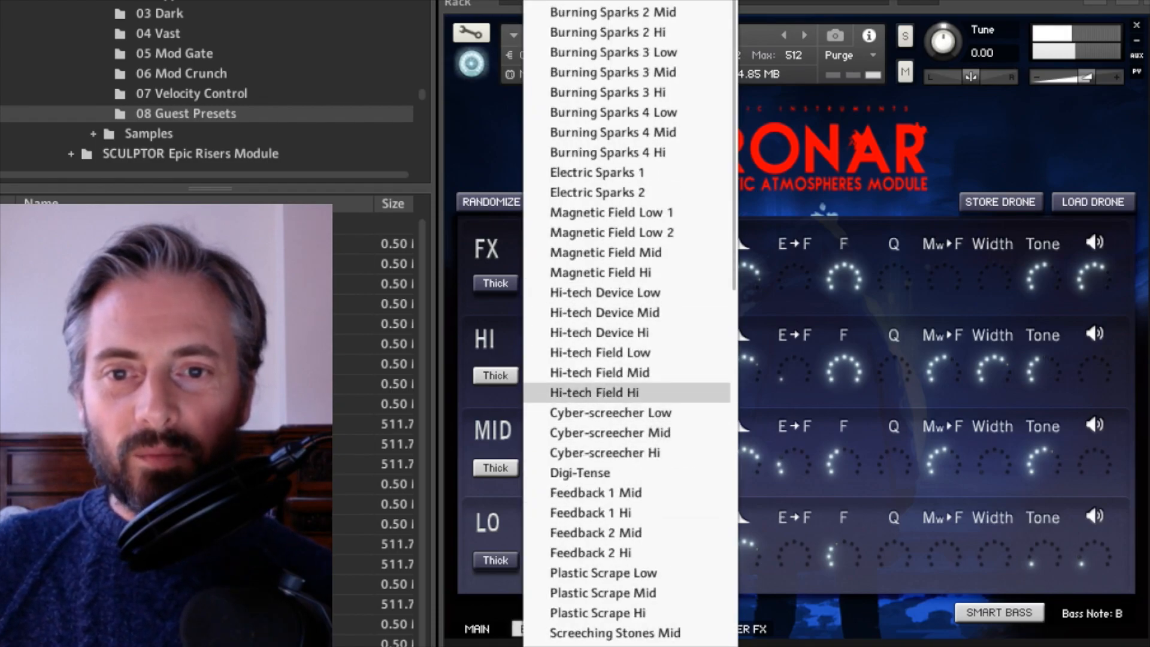
key(Return)
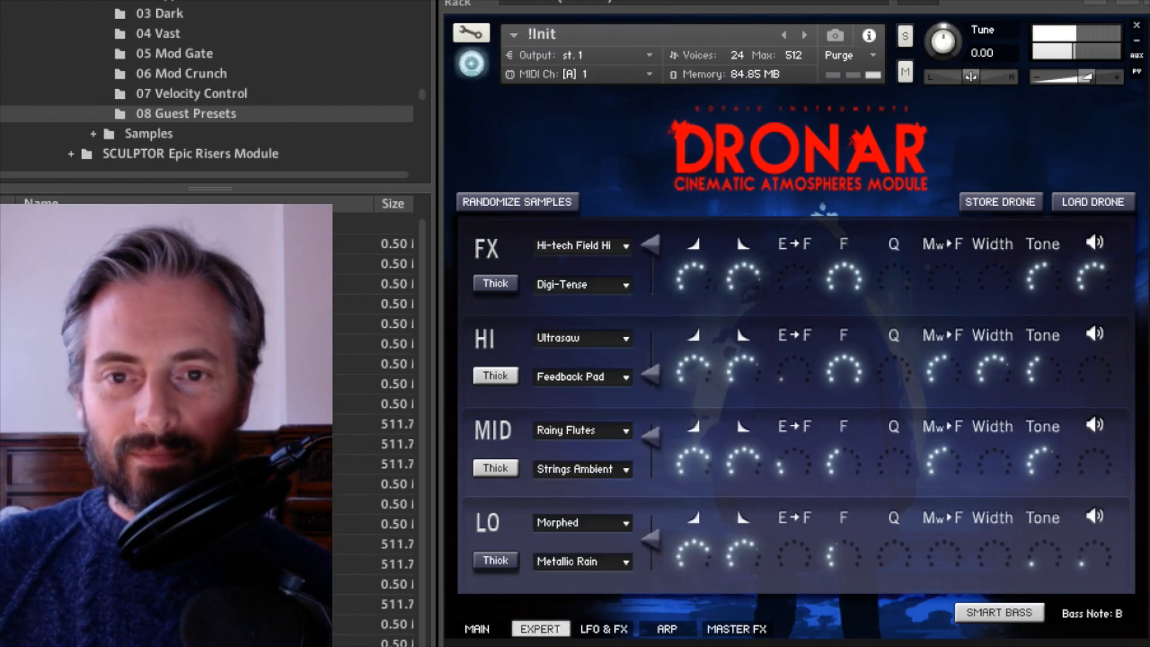
Audition Cyber-screecher Low and Cyber-screecher Mid in the FX layer's upper sample slot.
click(585, 247)
scroll(599, 611, down, 1)
scroll(629, 324, down, 2)
key(Down)
key(Down)
key(Down)
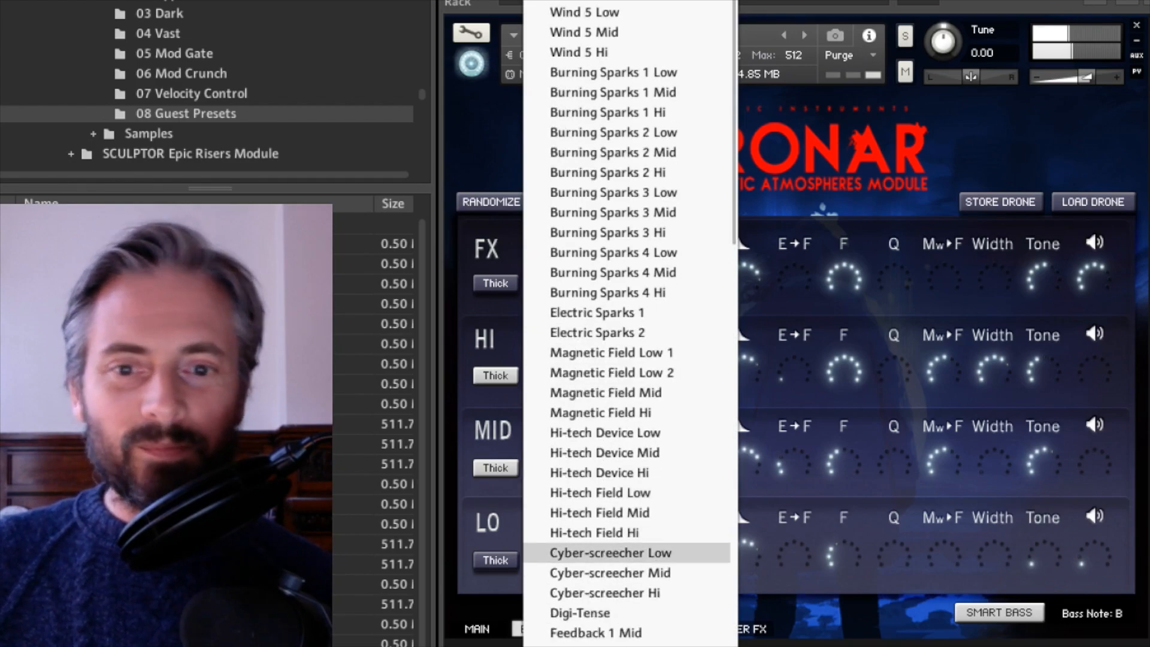
key(Return)
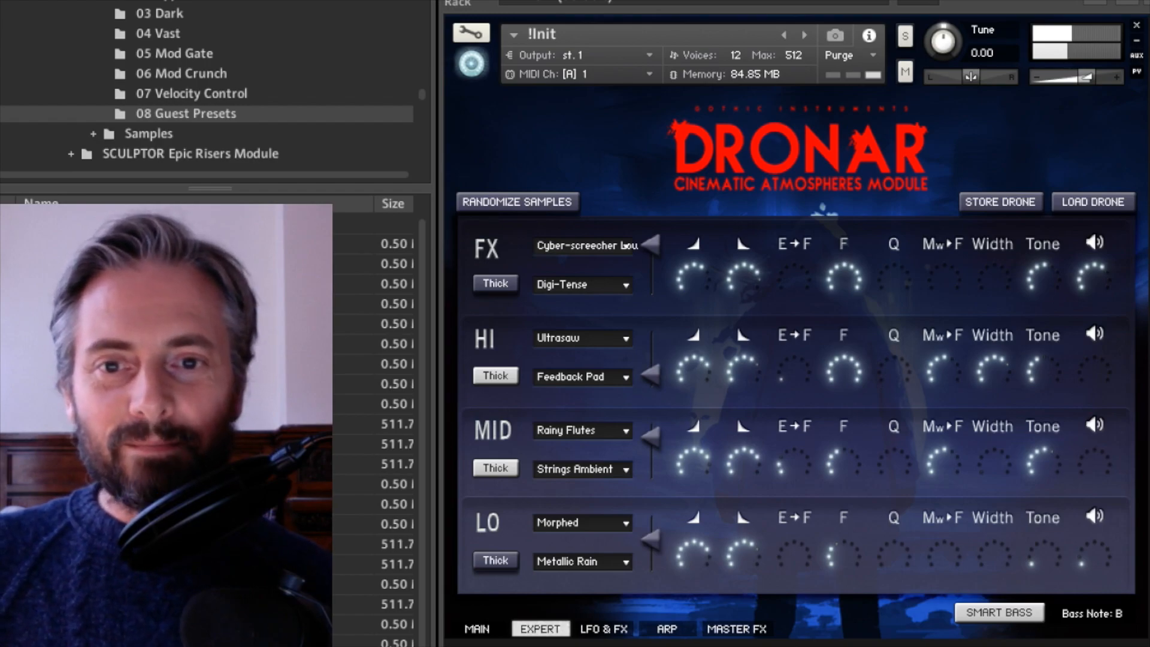
click(627, 245)
click(610, 612)
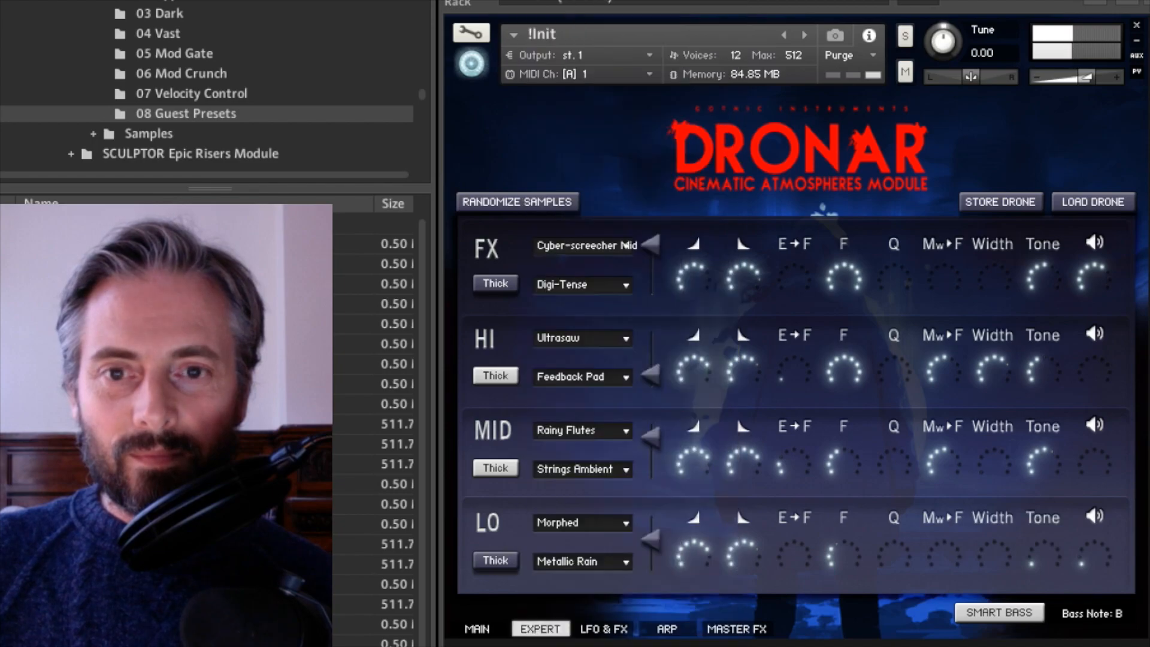
Try blending Digi-Tense with Cyber-screecher Mid in the FX layer and browse the choices for its lower sample.
click(626, 247)
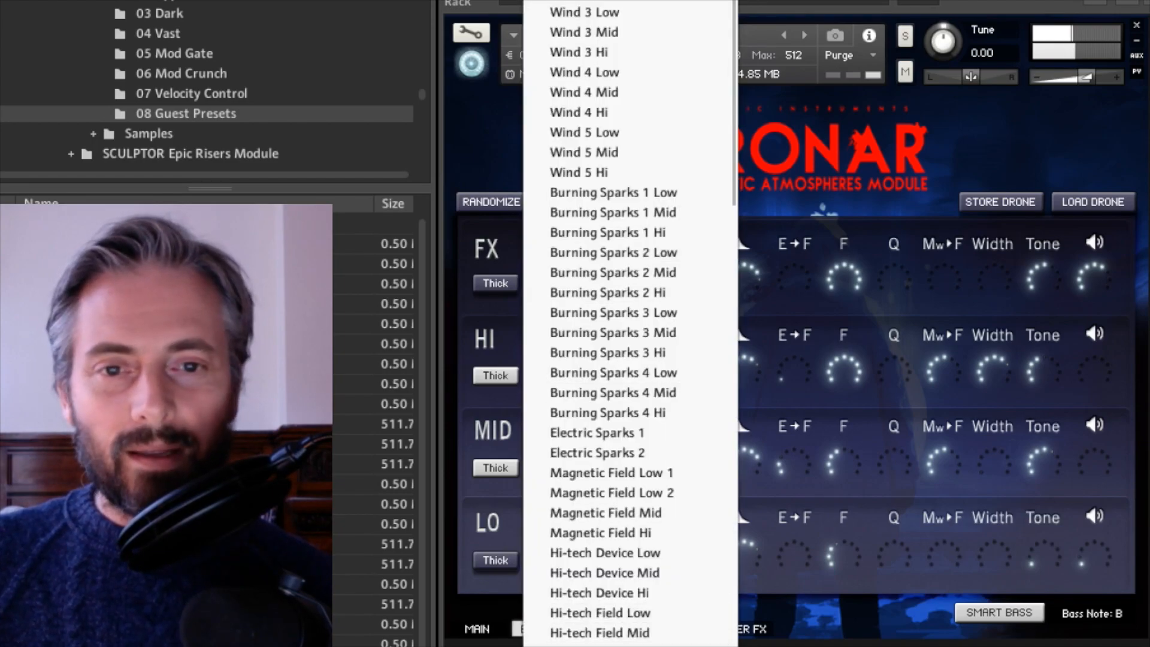
key(Escape)
drag(651, 245, 651, 264)
click(626, 285)
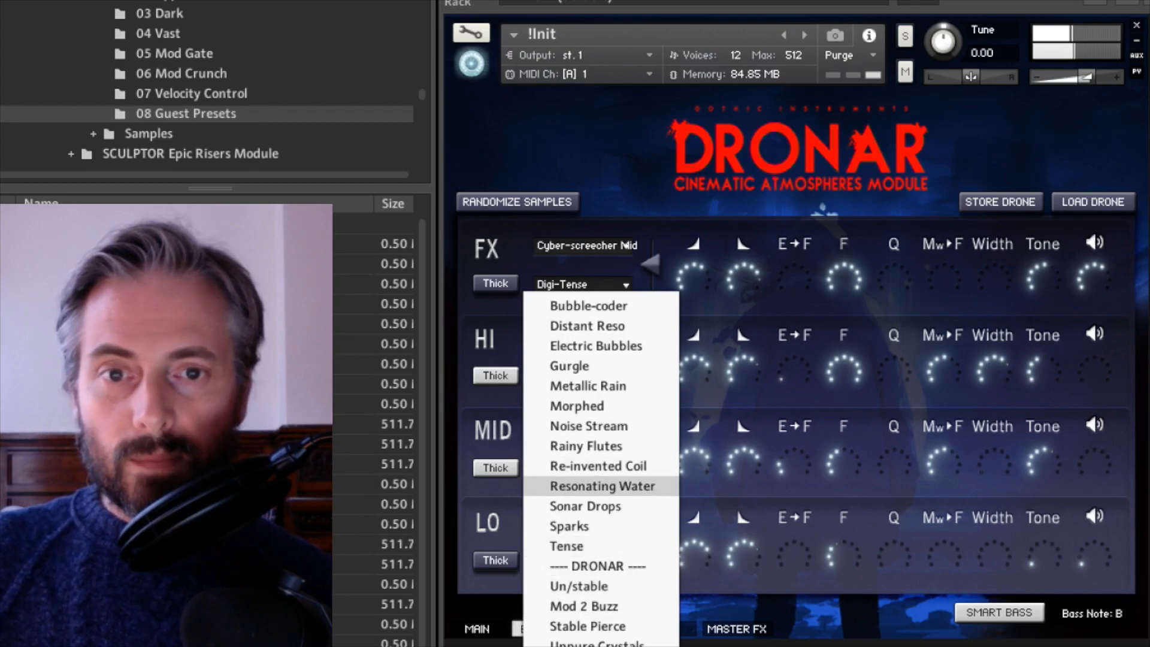
key(Escape)
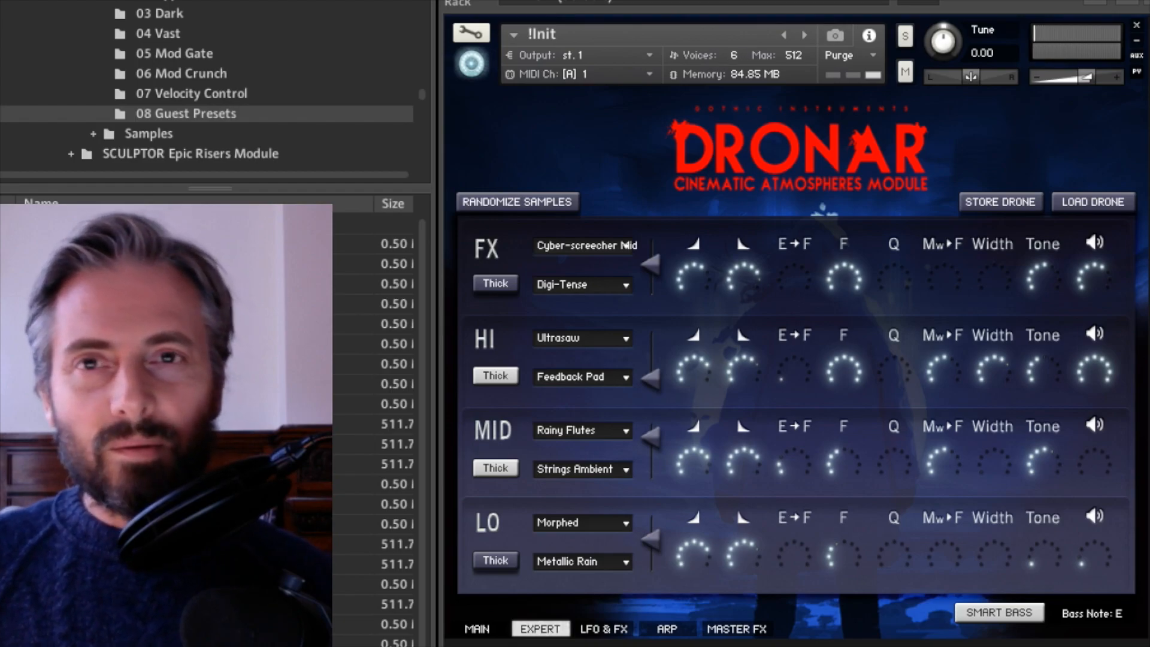
Lower the HI layer's volume and move the FX layer's blend fully to its upper sample.
drag(1095, 370, 1095, 412)
drag(652, 264, 651, 244)
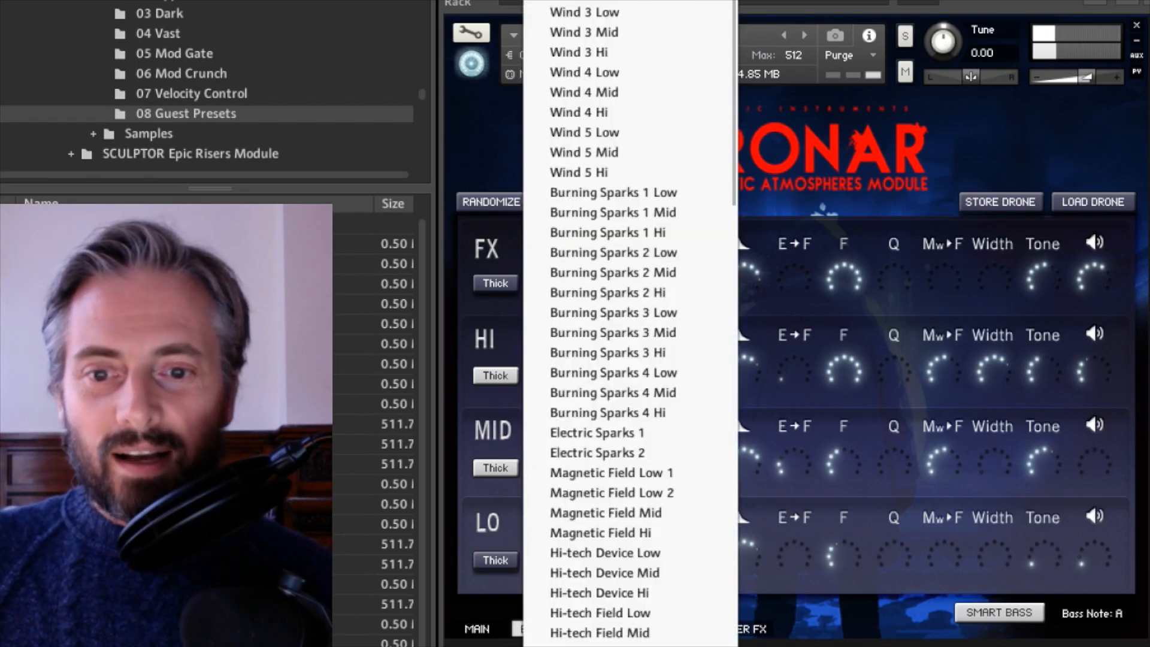
Audition Machine Room in the FX layer's upper sample slot and replace it with Copterwobble Mid.
scroll(626, 252, down, 20)
scroll(626, 173, up, 10)
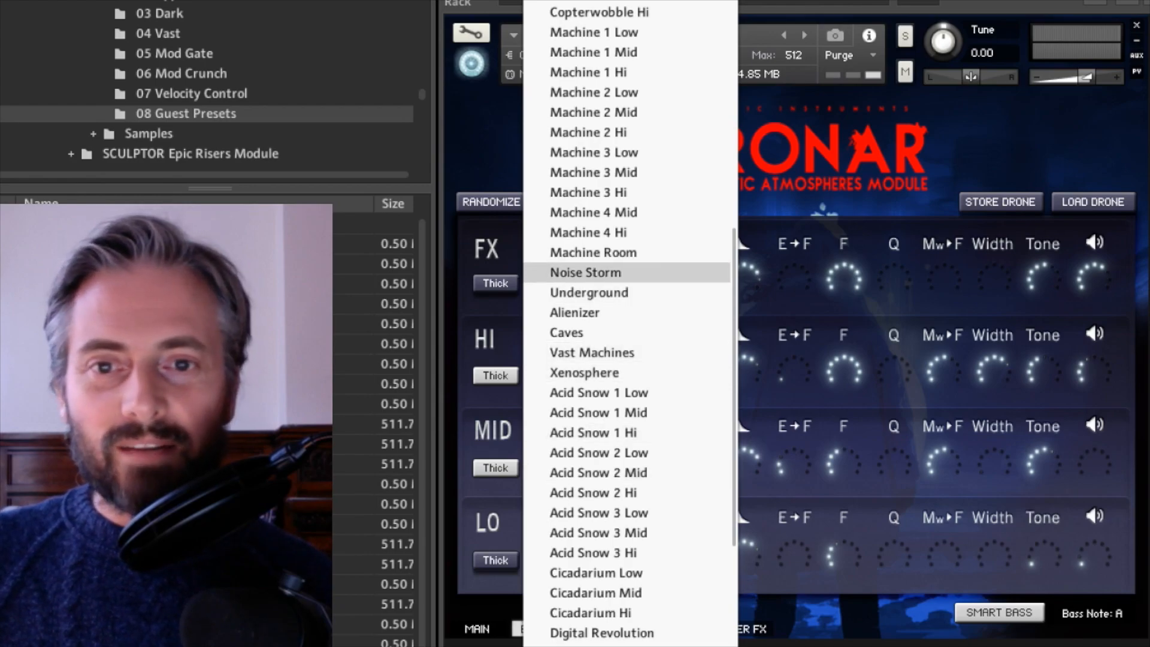
click(593, 252)
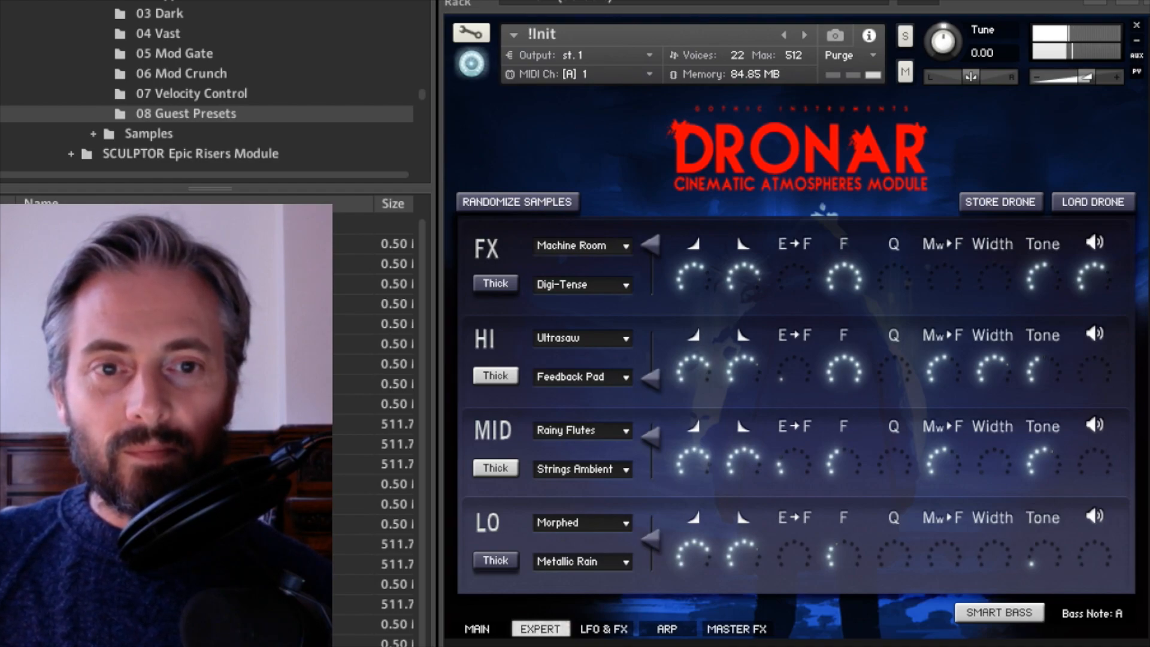
click(583, 246)
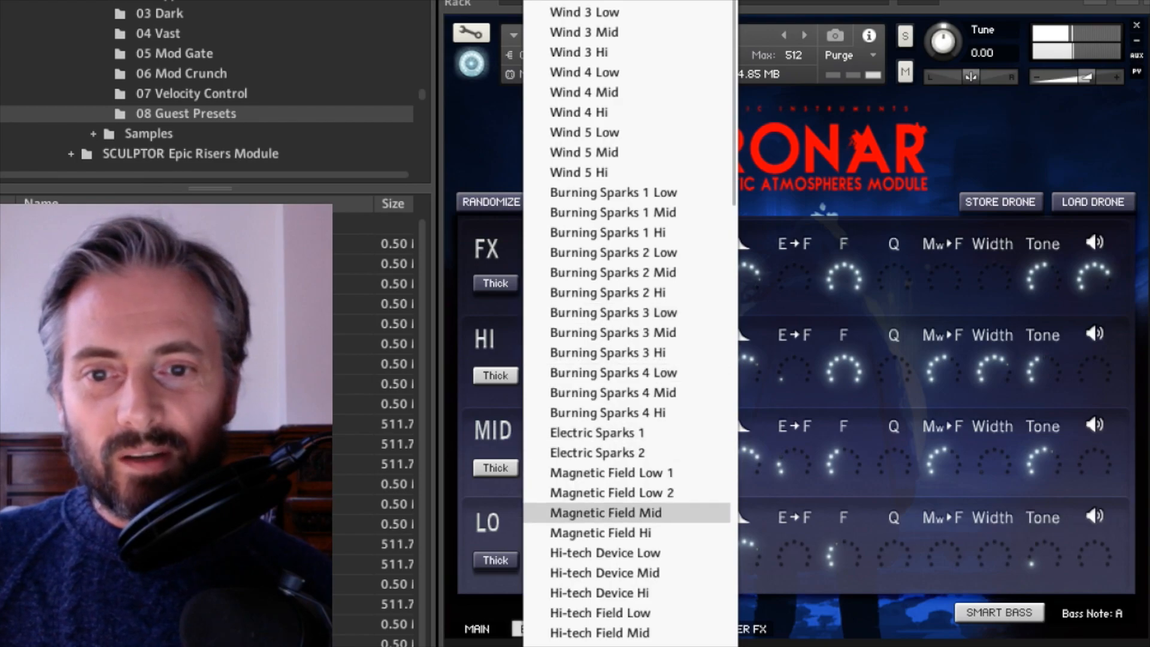
scroll(605, 293, down, 7)
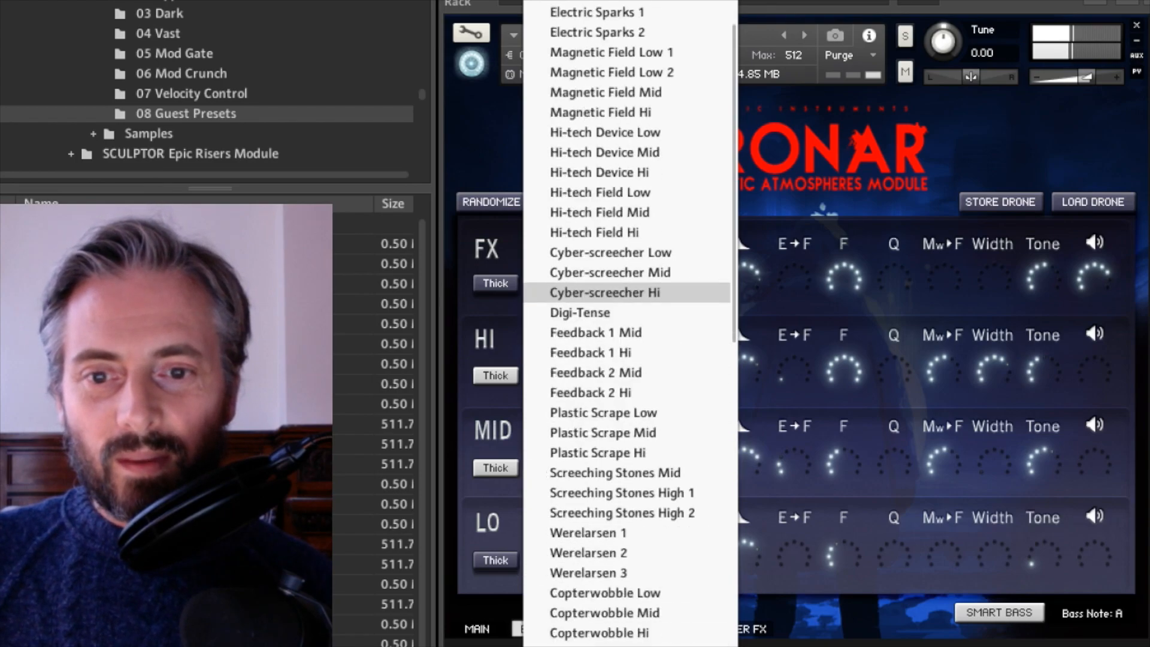
click(599, 612)
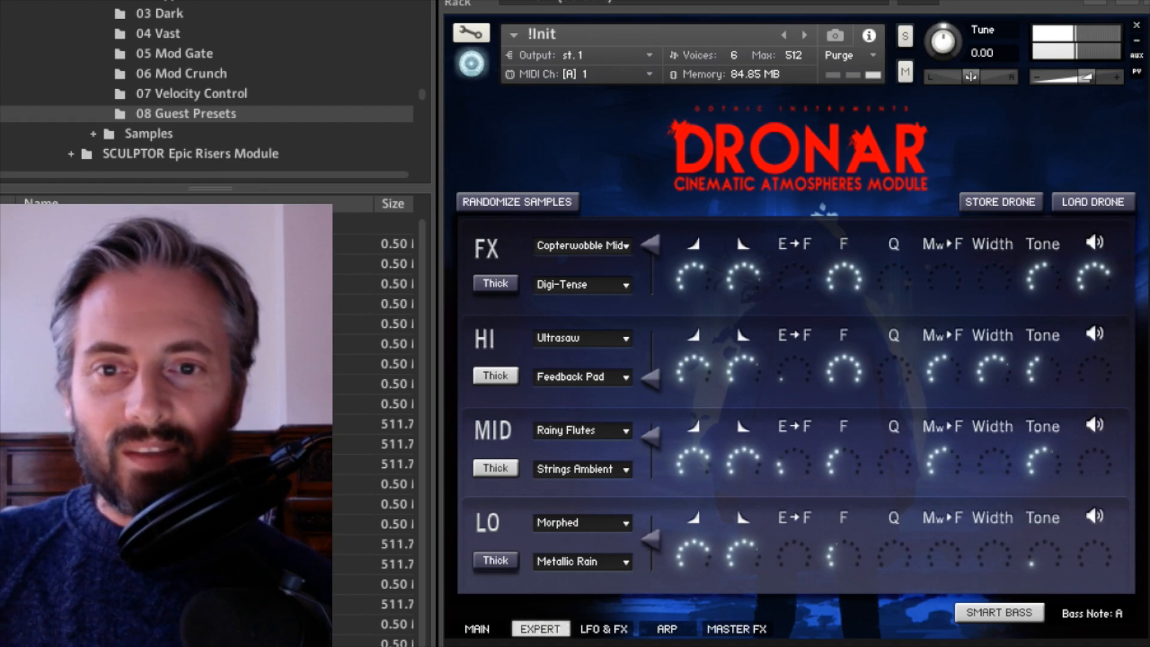
Audition Violent Glider Mid and Plastic Scrape Mid in the FX layer's upper sample slot.
click(582, 246)
scroll(599, 433, down, 15)
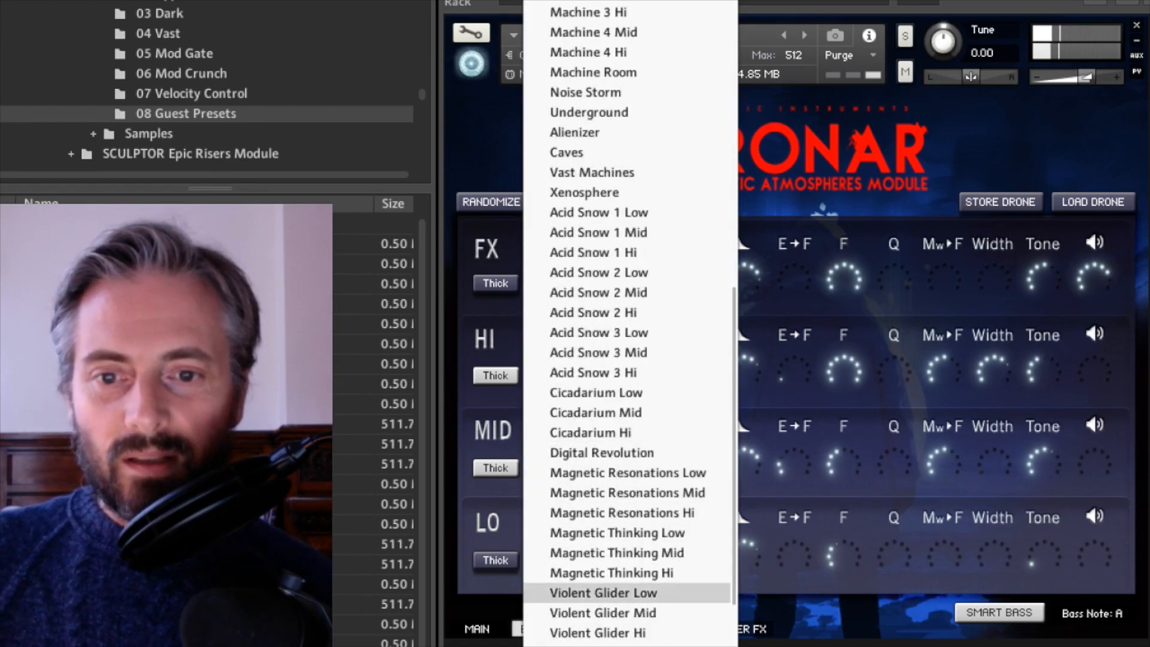
click(603, 612)
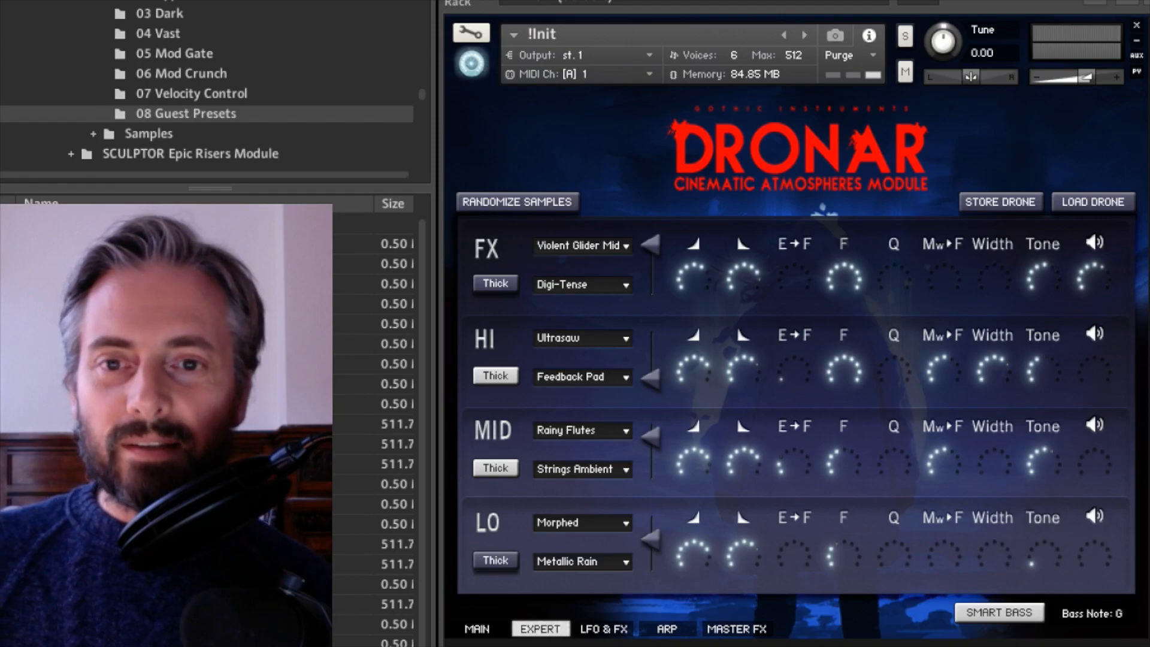
click(582, 247)
scroll(582, 387, down, 5)
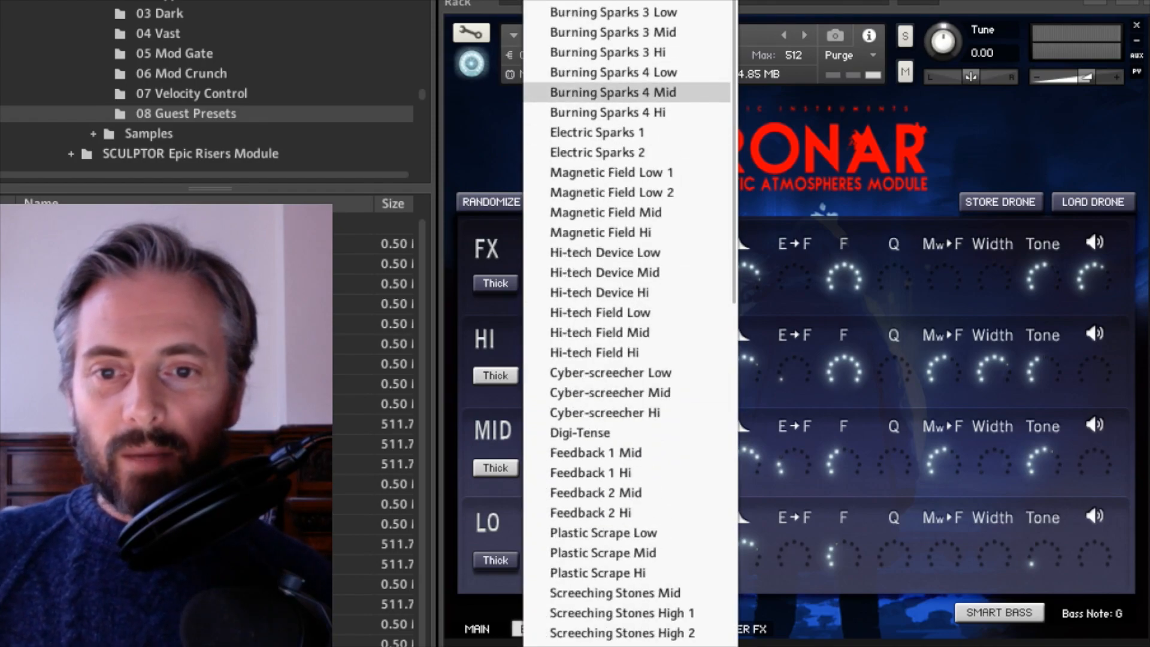
click(602, 552)
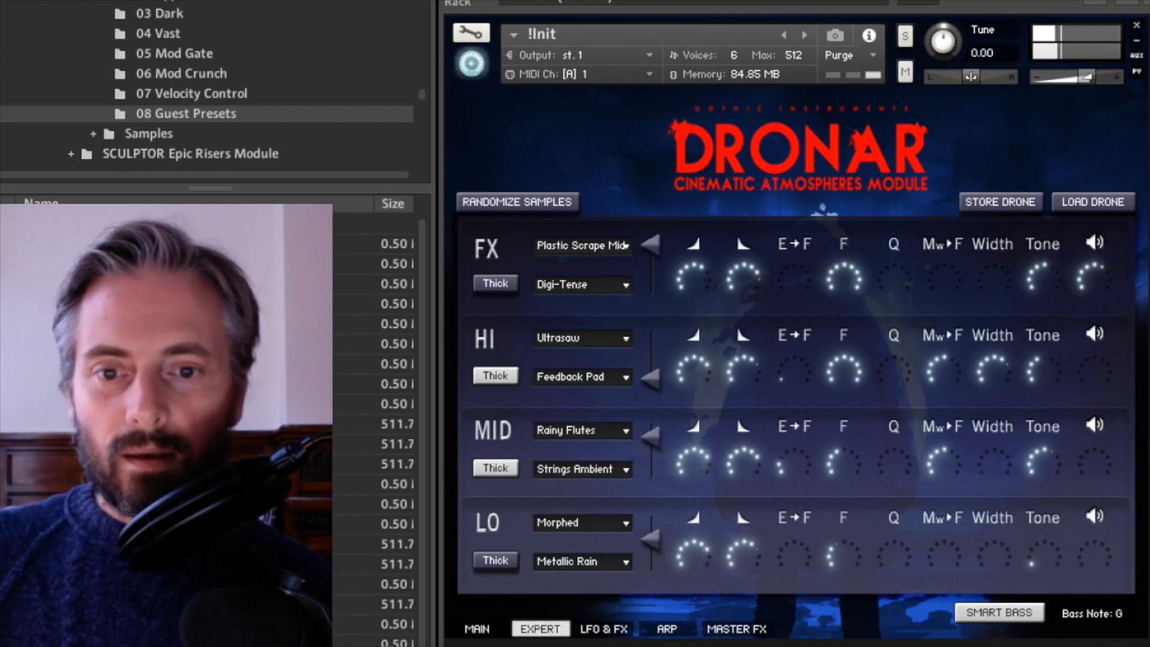
Turn the LFO's Desync down to zero and return to the expert layer controls.
click(604, 629)
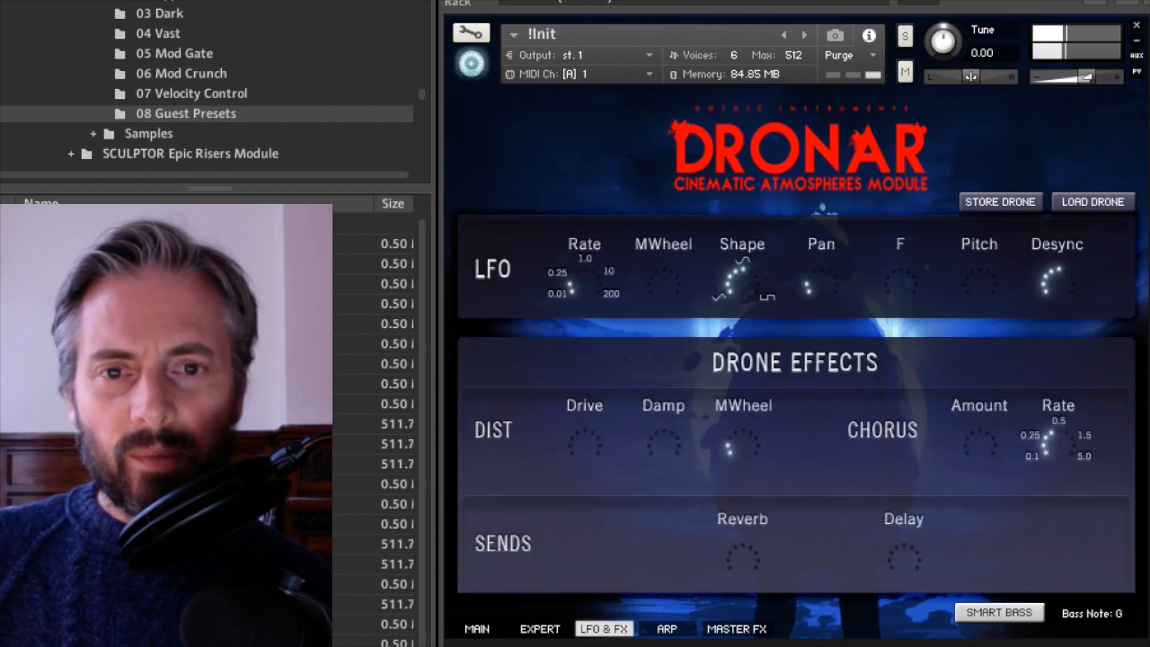
drag(1059, 283, 1059, 353)
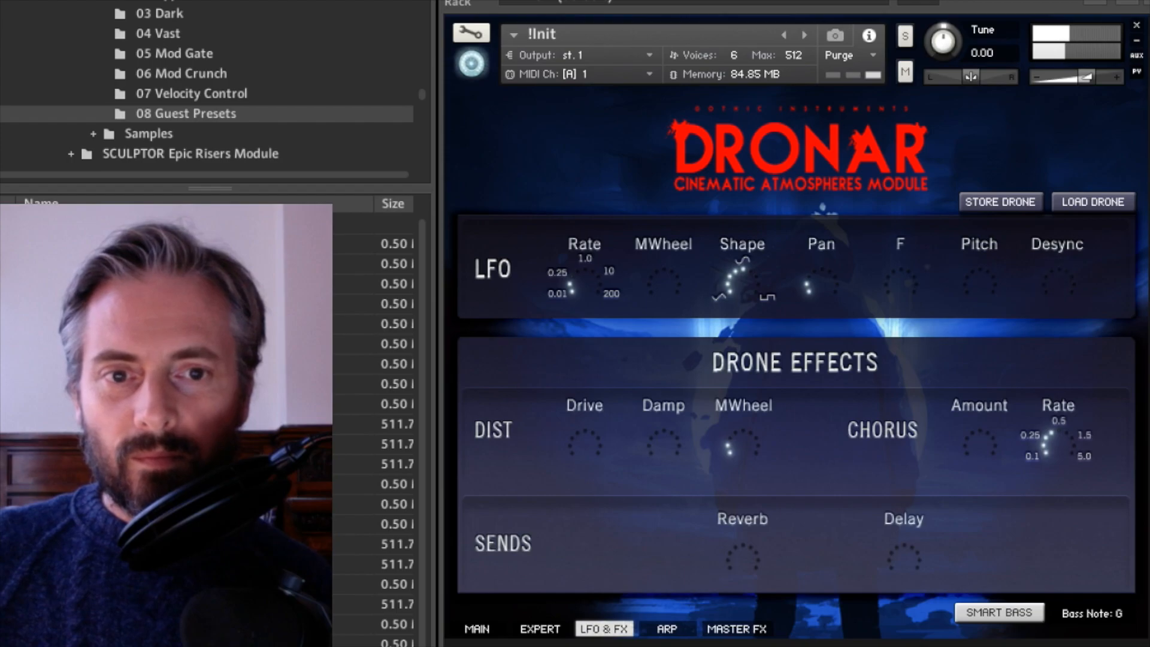
click(540, 629)
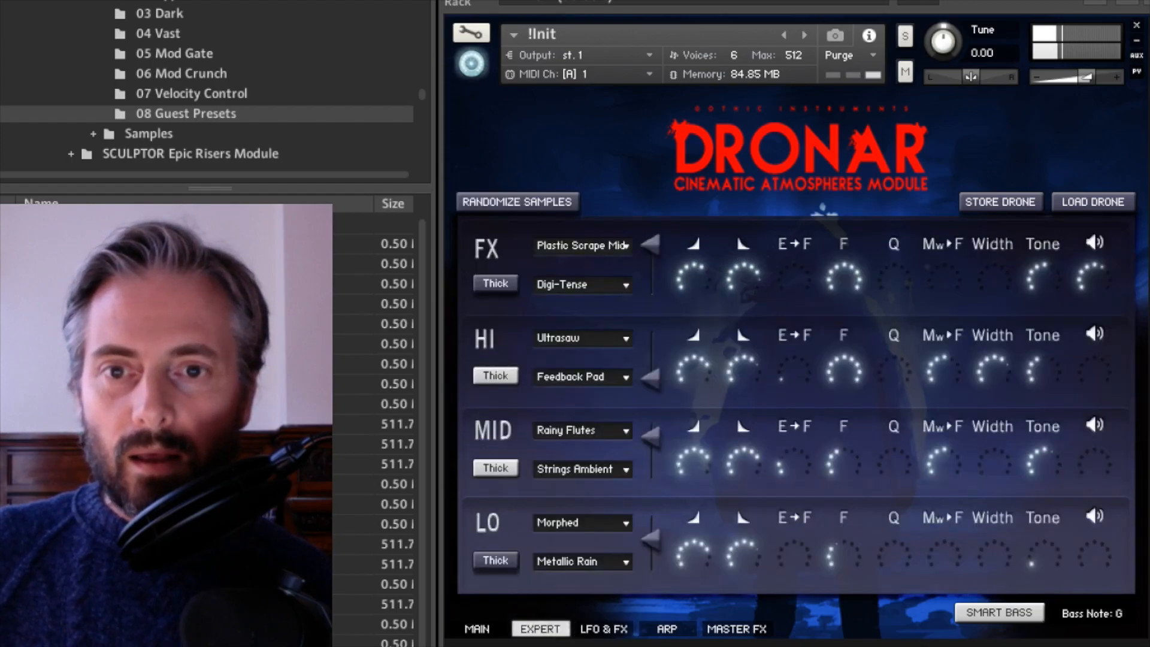
Audition Machine 3 Mid in the FX layer's upper sample slot.
click(584, 243)
scroll(599, 240, down, 15)
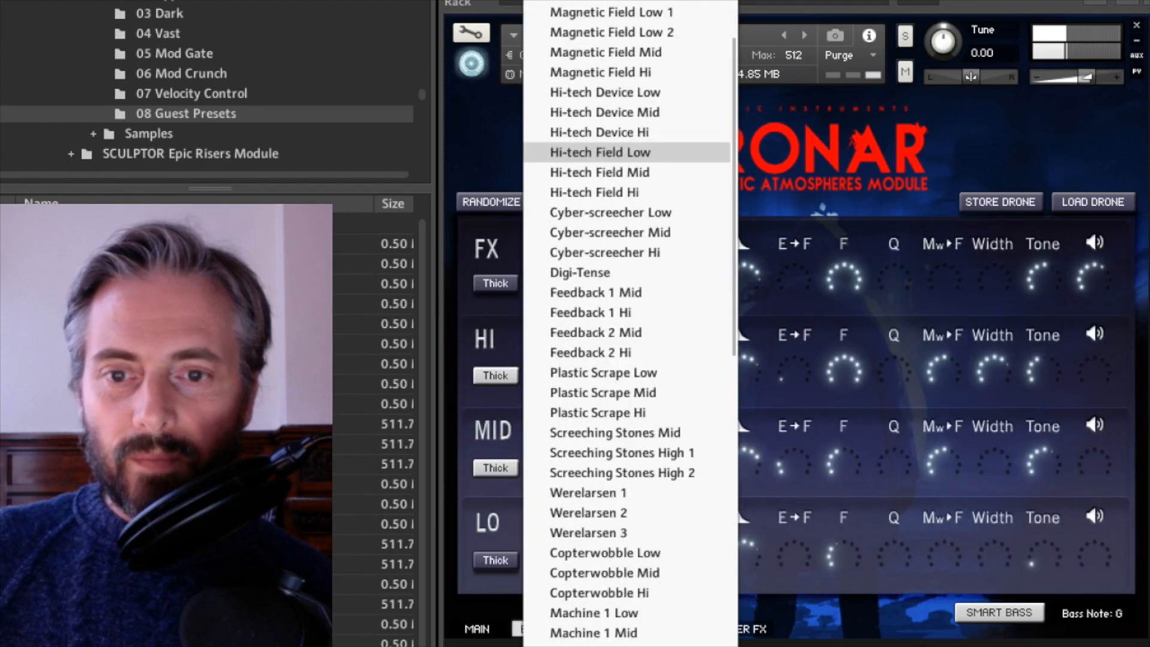
click(593, 152)
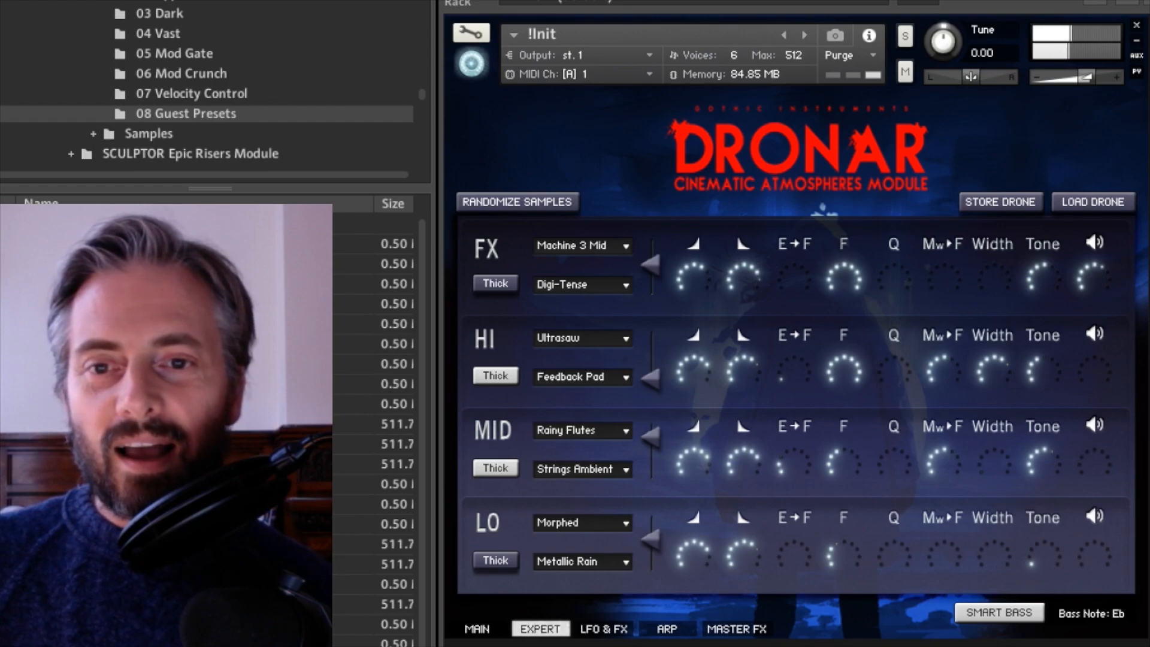
Browse the sound sources available for the upper samples of the FX and MID layers.
click(582, 246)
scroll(583, 248, down, 15)
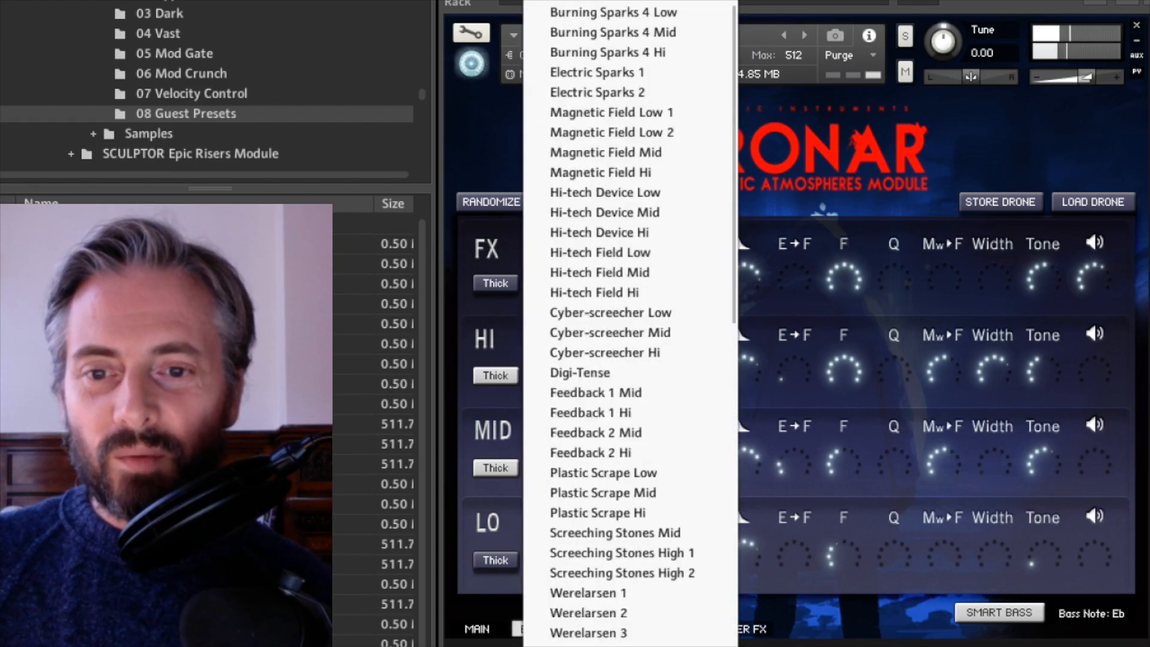
scroll(629, 324, down, 7)
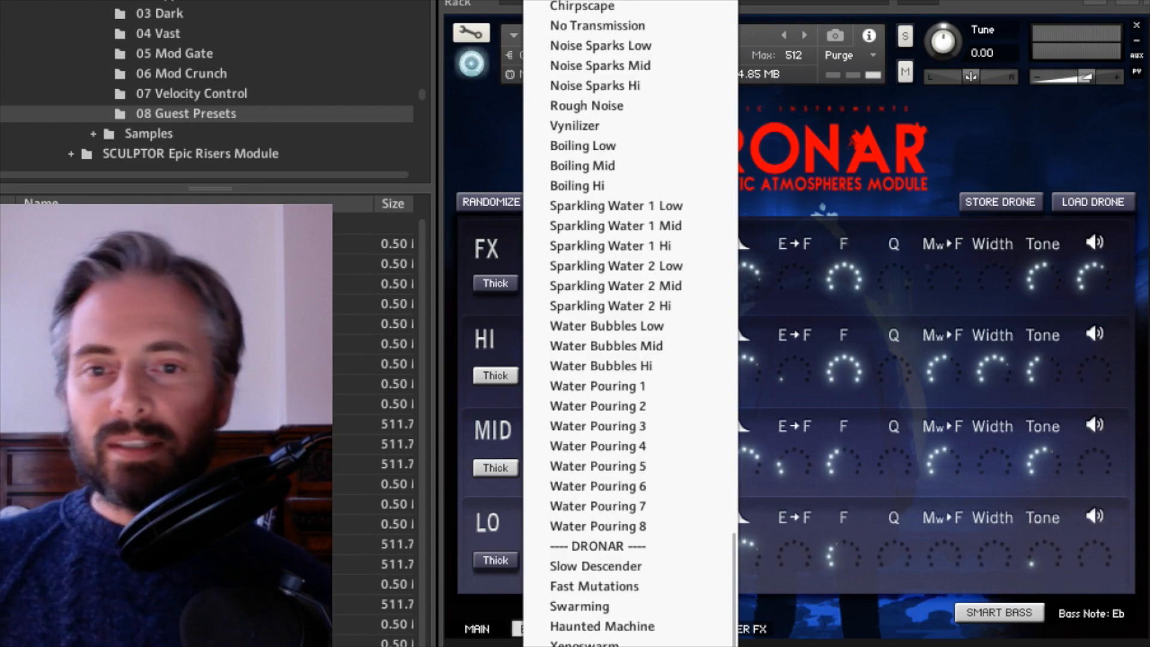
key(Escape)
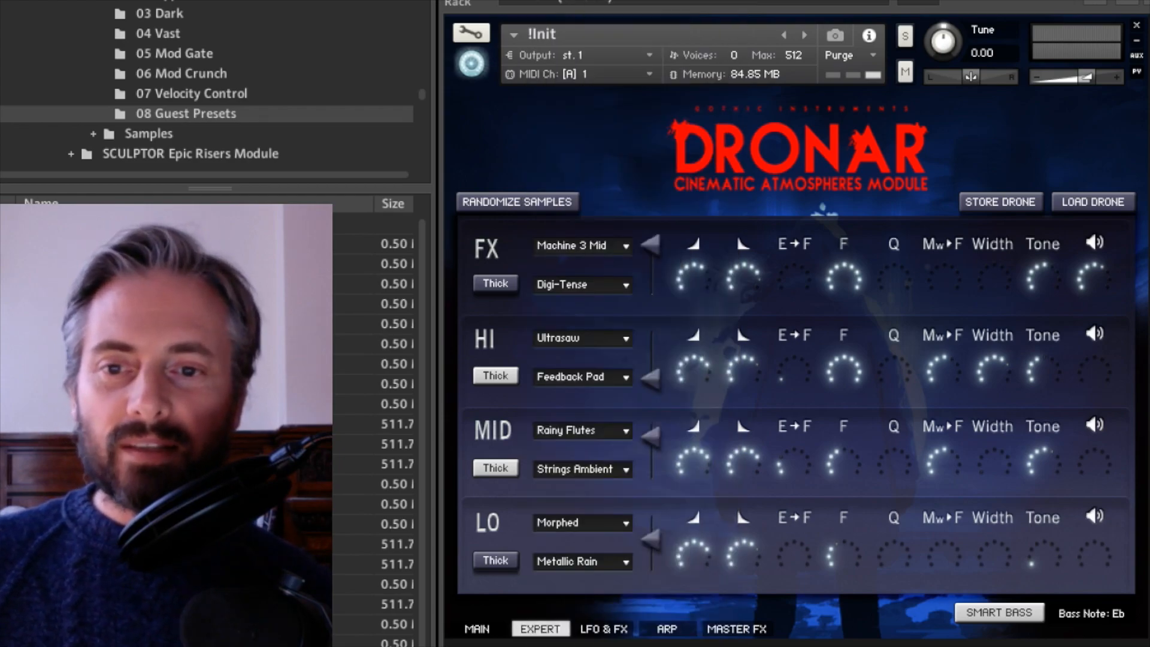
click(583, 430)
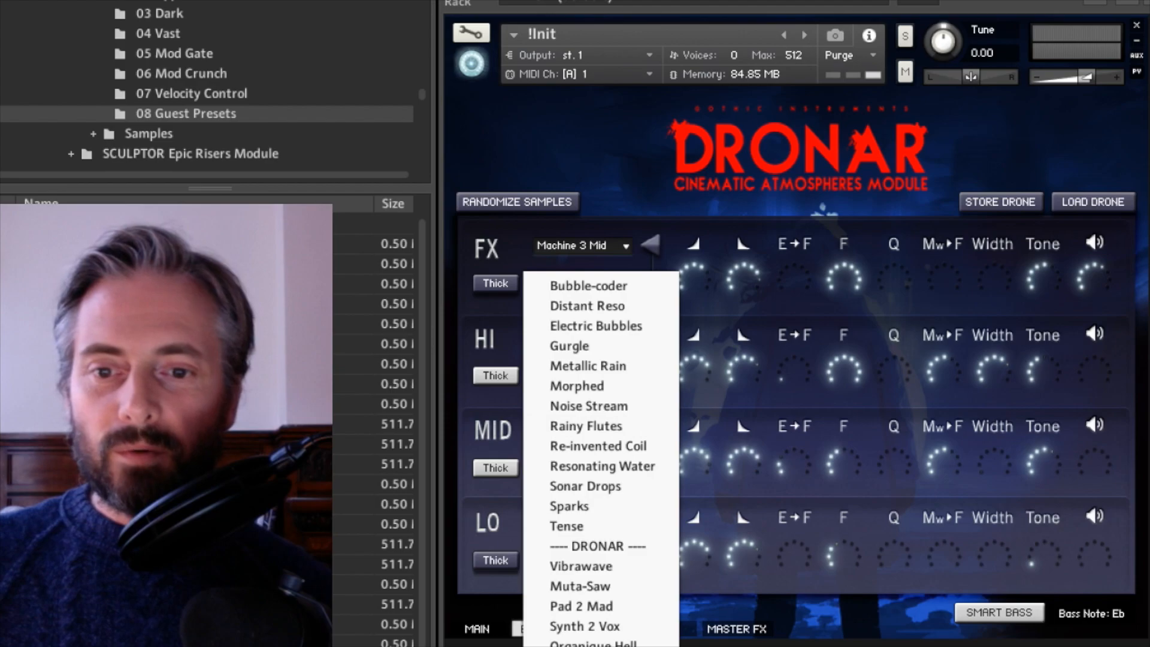
key(Escape)
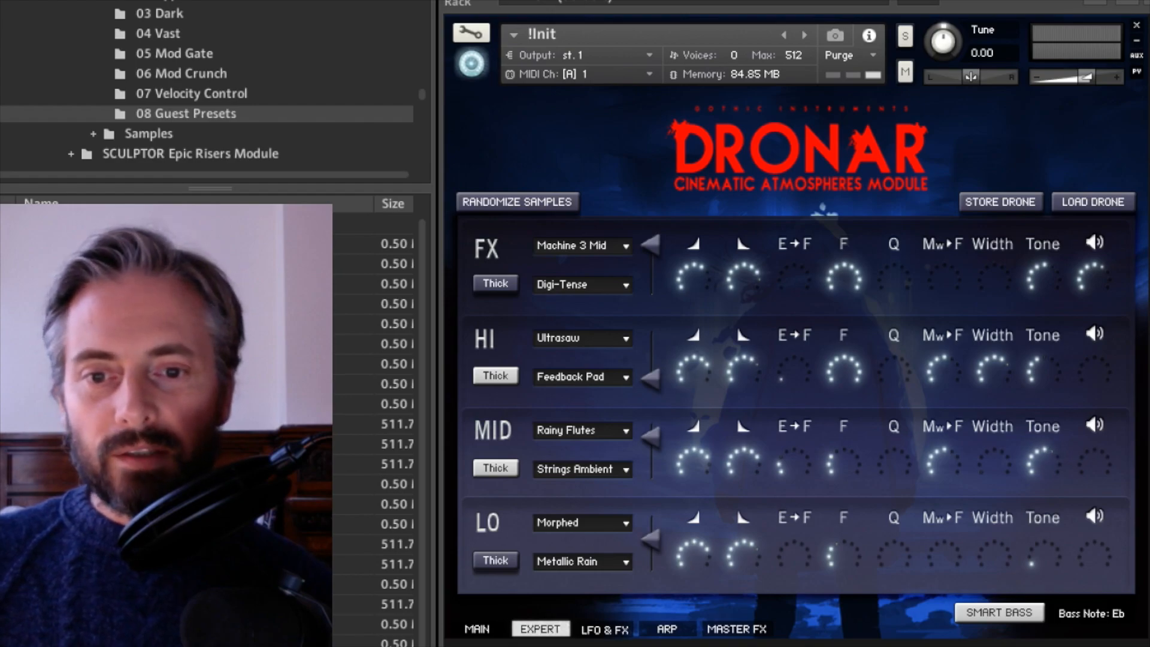
Enable the arpeggiator and draw a pattern of raised and lowered intensity steps for the MID layer.
click(604, 629)
click(667, 629)
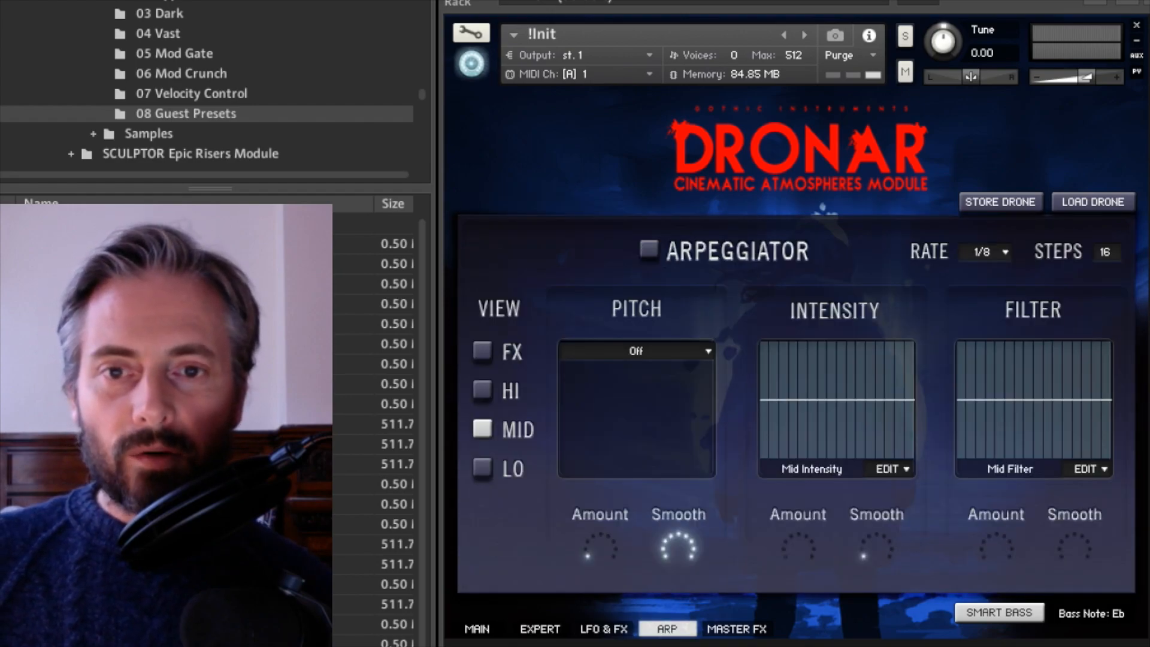
click(649, 249)
click(773, 356)
click(812, 450)
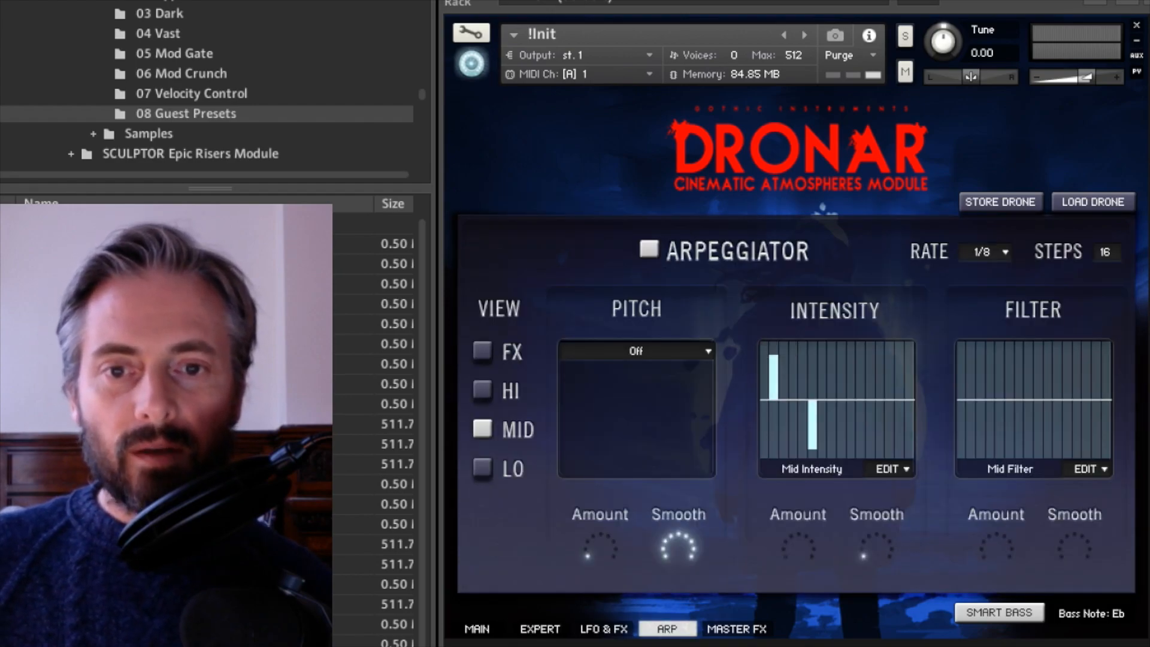
click(822, 369)
click(861, 430)
click(890, 360)
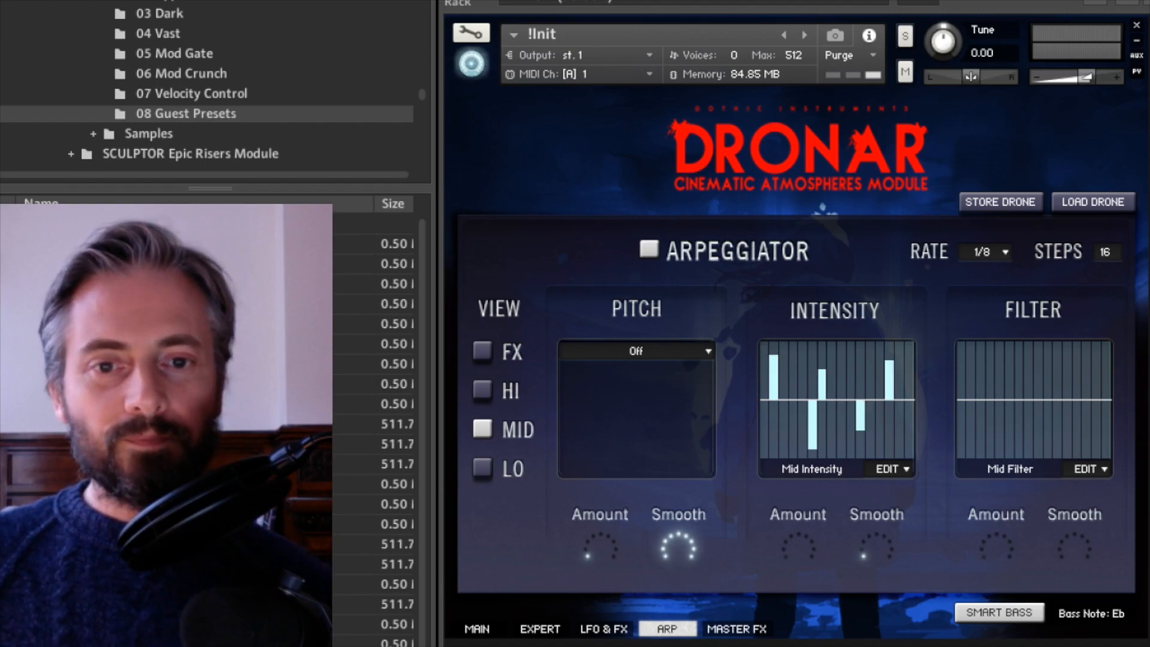
click(889, 444)
click(851, 353)
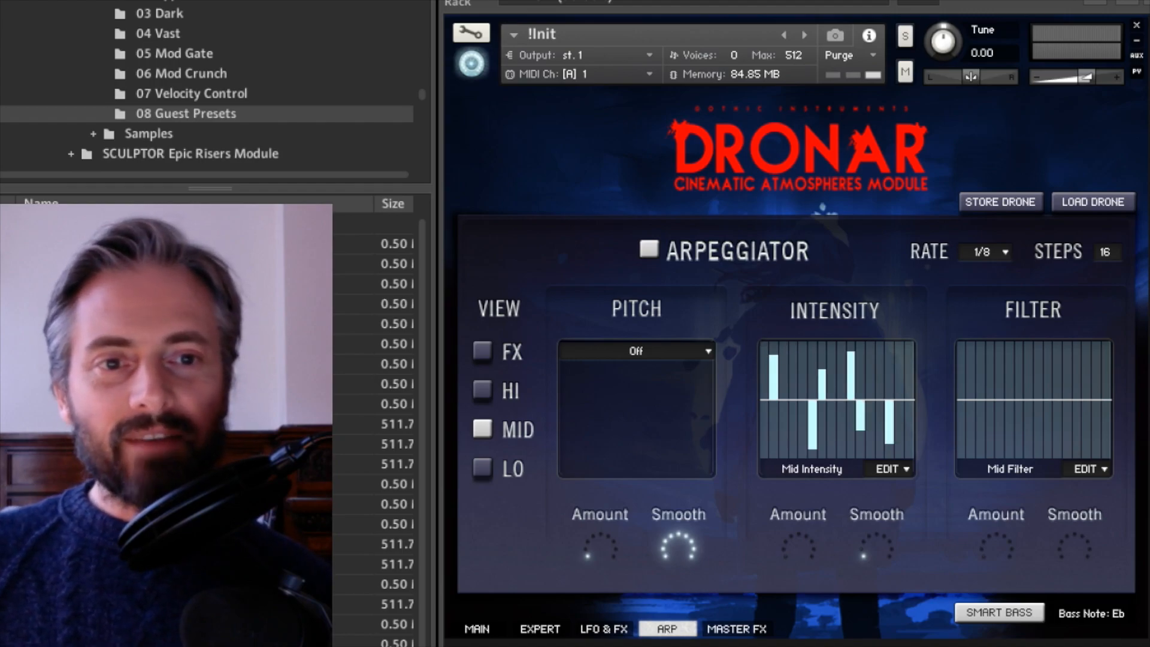
Try the Random pitch mode for the MID layer's arpeggiator and set it to Cycle.
click(636, 350)
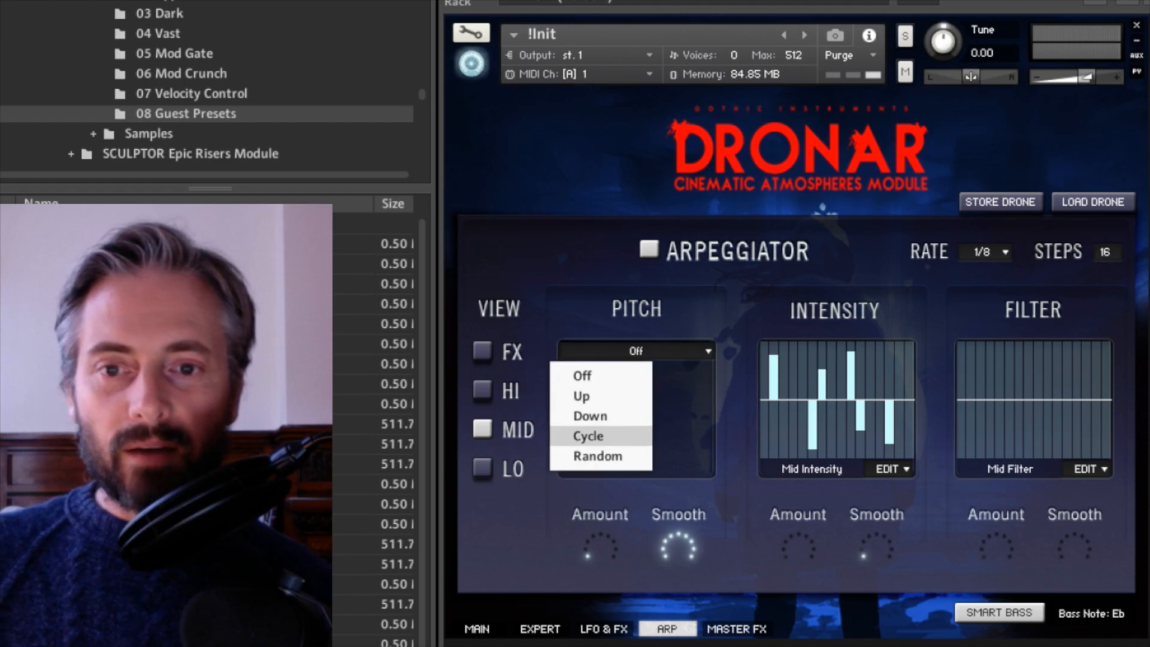
click(598, 456)
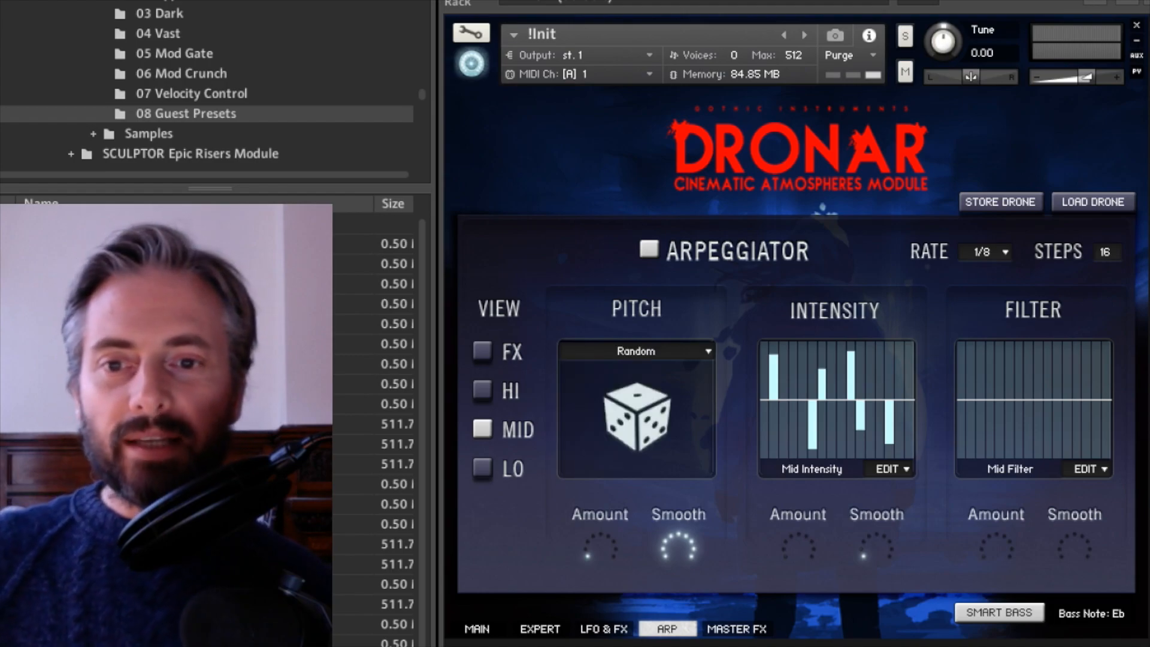
click(636, 350)
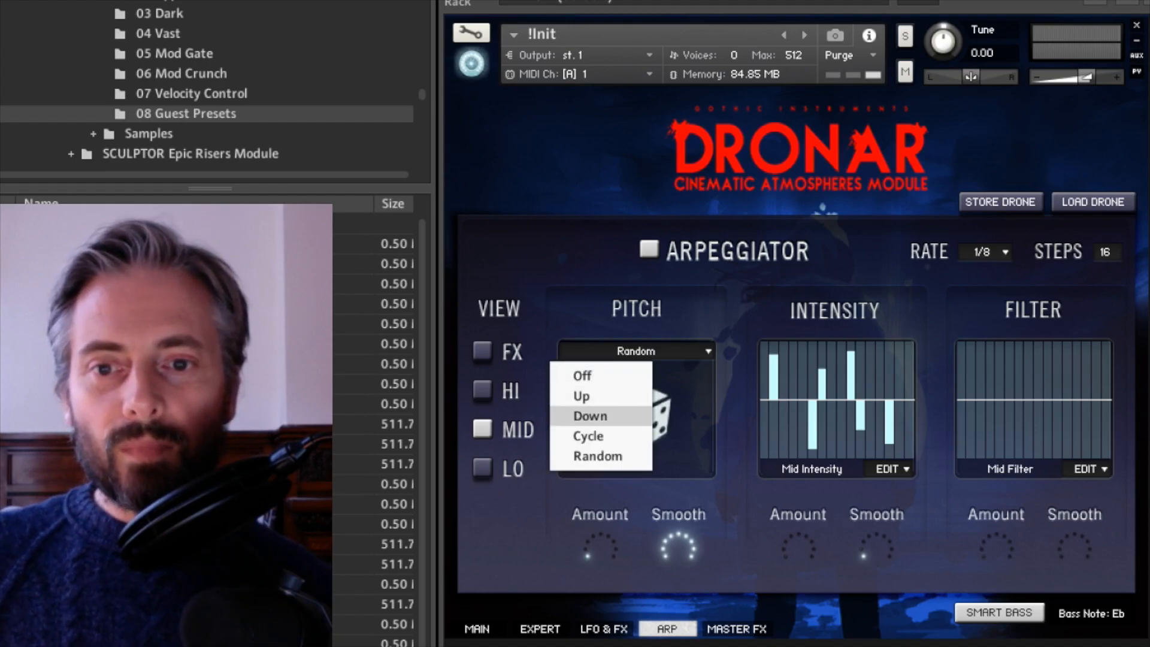
click(596, 433)
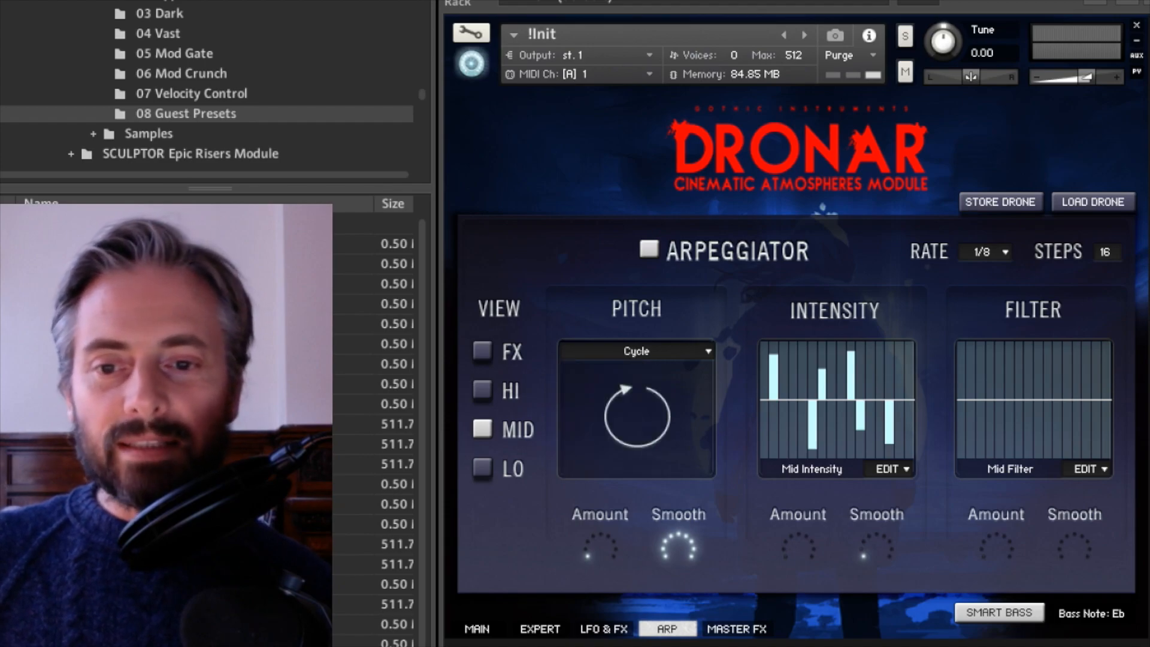
Raise the MID layer's volume to maximum and lower the FX layer's volume in the expert layer controls.
click(541, 629)
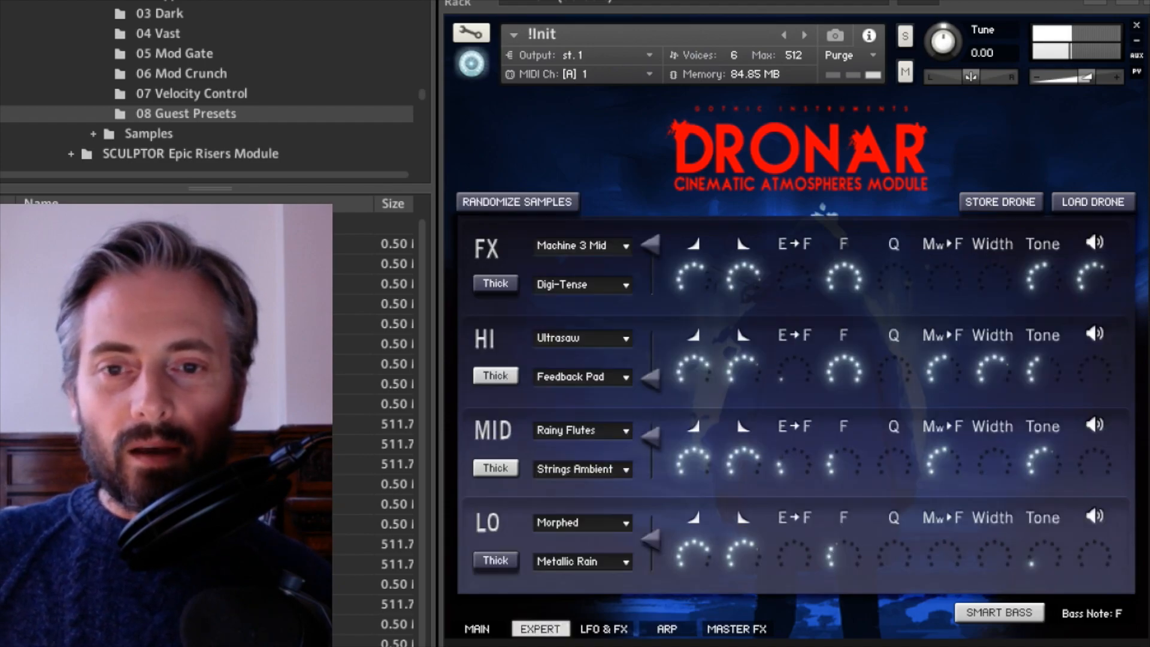
drag(1094, 462, 1094, 401)
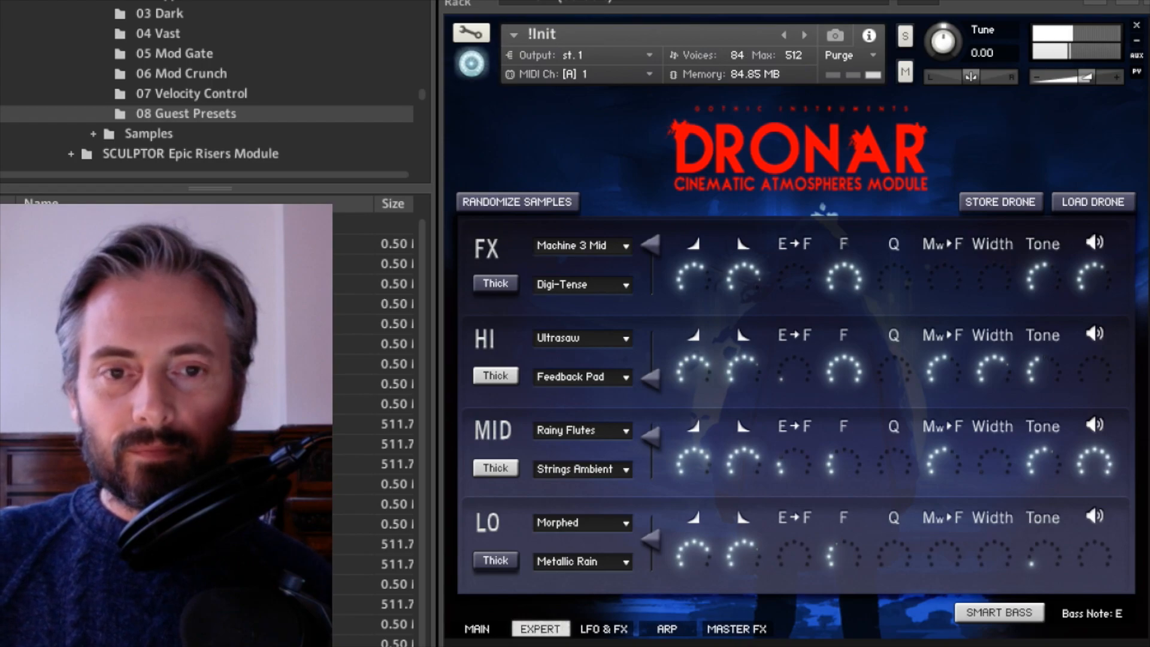
drag(1095, 278, 1094, 307)
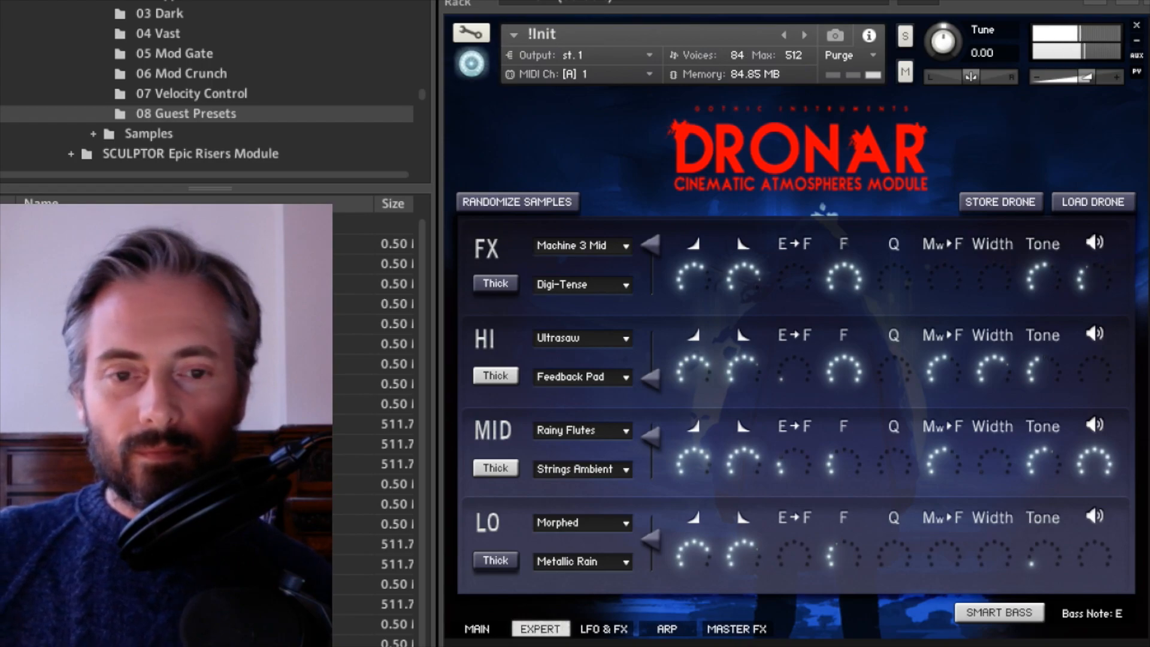
Raise the LO layer's volume and tone, balancing them against the FX layer's volume.
drag(1095, 554, 1094, 497)
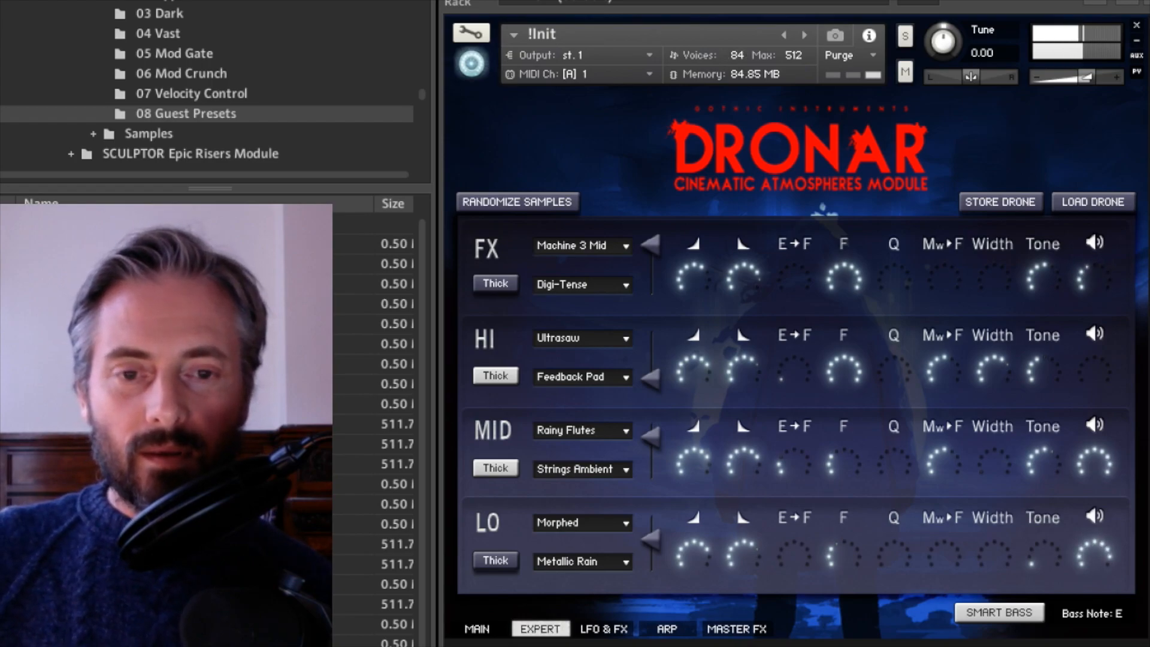
drag(1044, 555, 1044, 533)
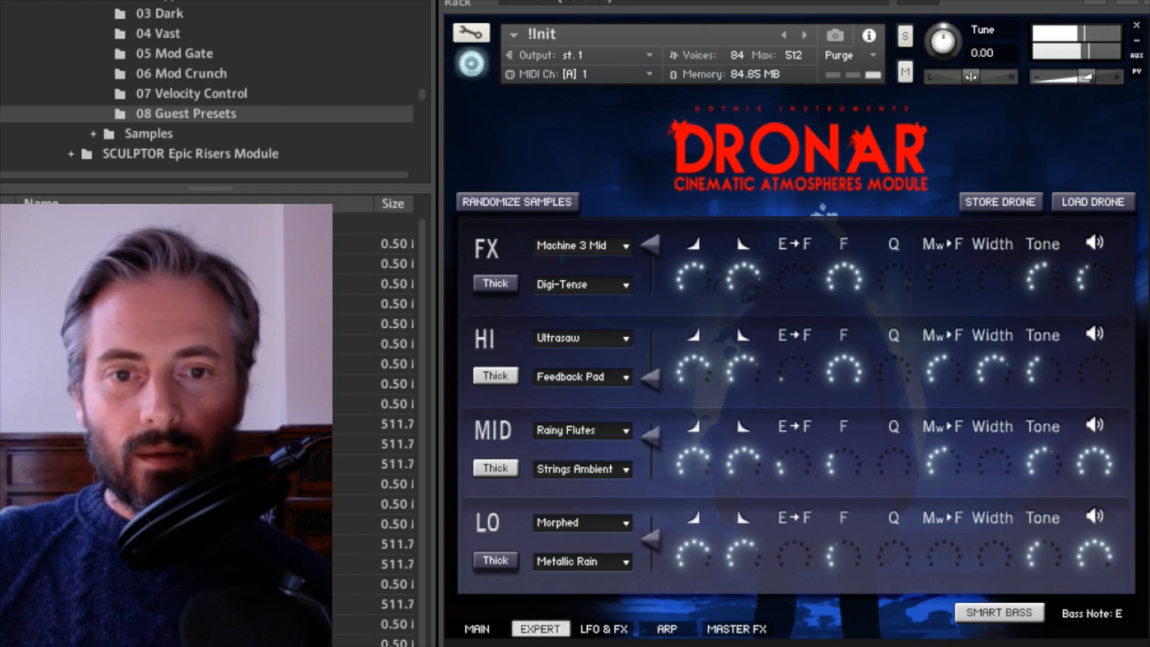
drag(1094, 278, 1094, 292)
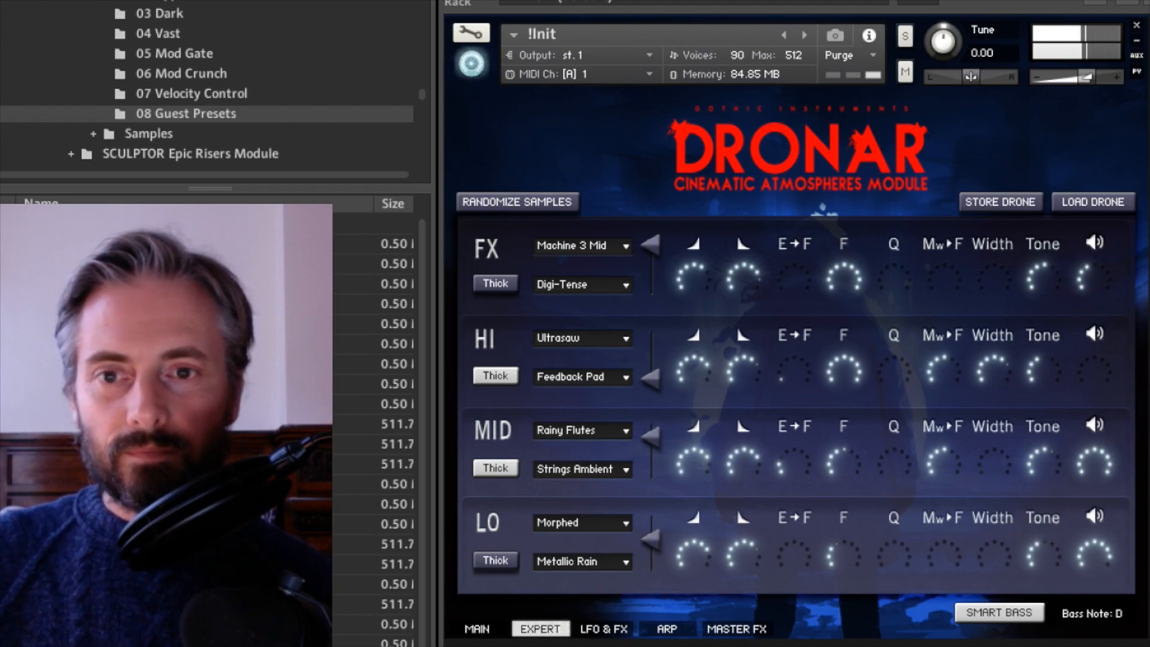
Replace the FX layer's upper sample with Vynilizer.
click(582, 246)
scroll(587, 613, down, 15)
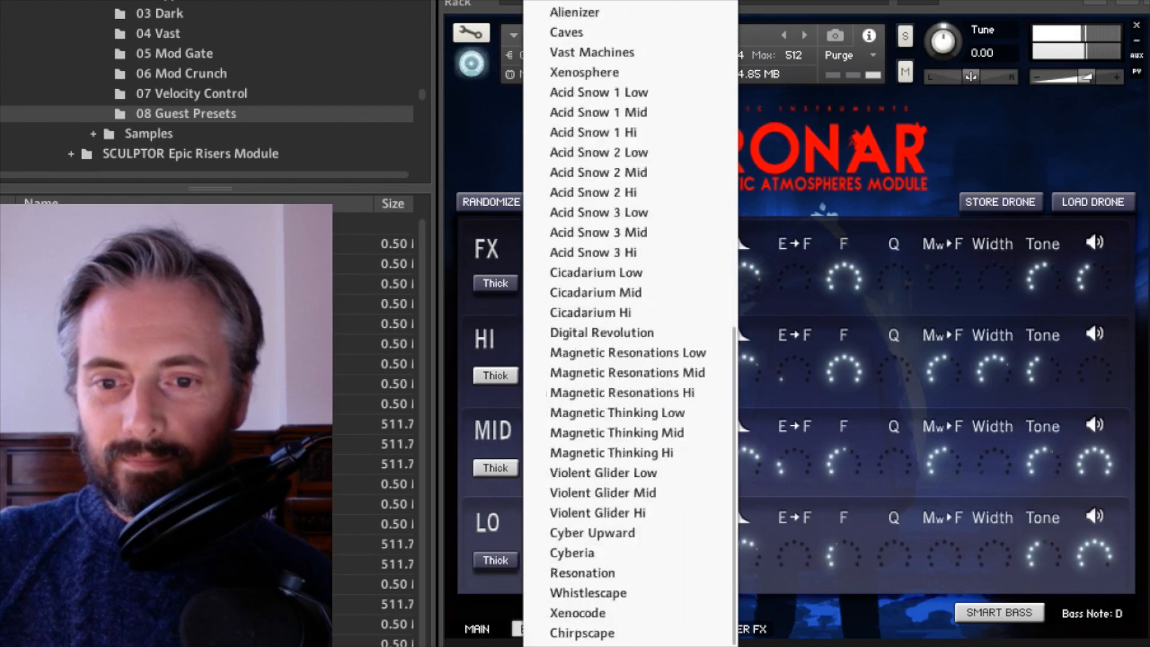
key(Escape)
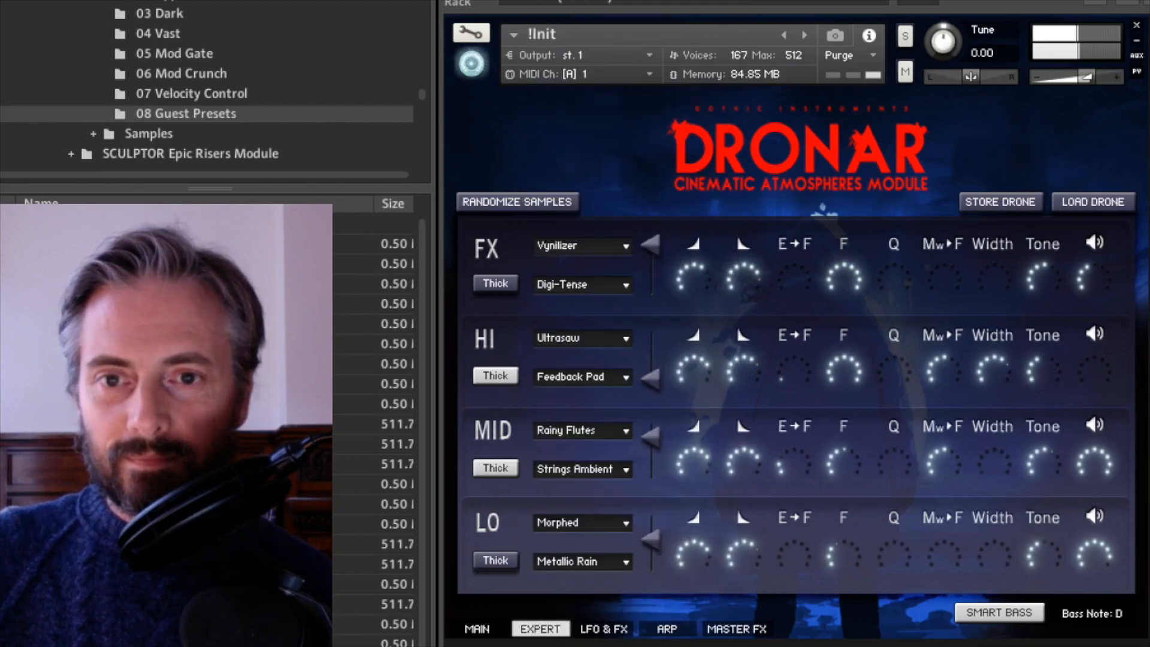